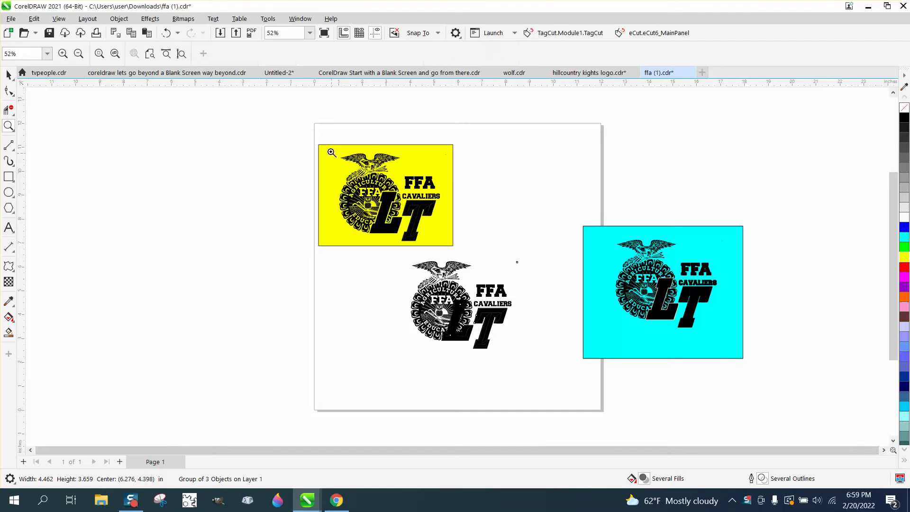
Zoom in to inspect the central black logo and the eagle's arrows.
left_click_drag(397, 250, 573, 375)
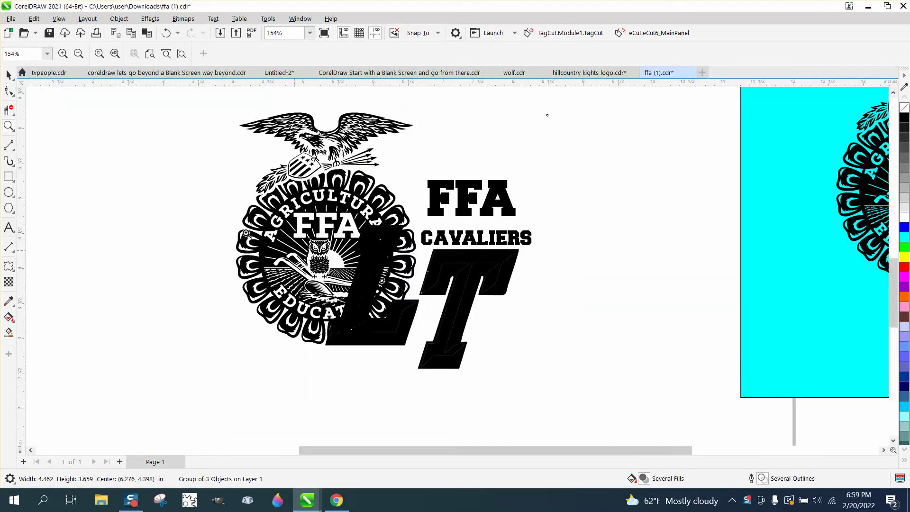
left_click(9, 75)
left_click(532, 343)
scroll(415, 237, "down", 2)
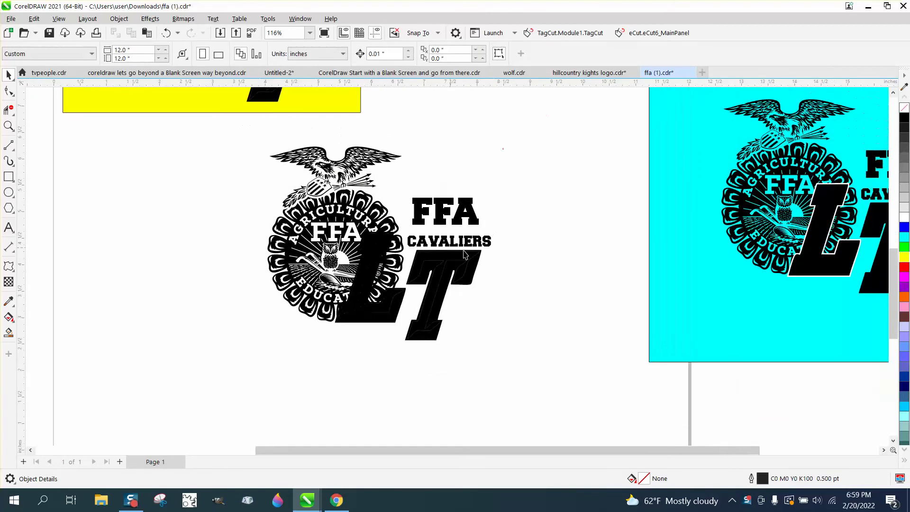
left_click(8, 126)
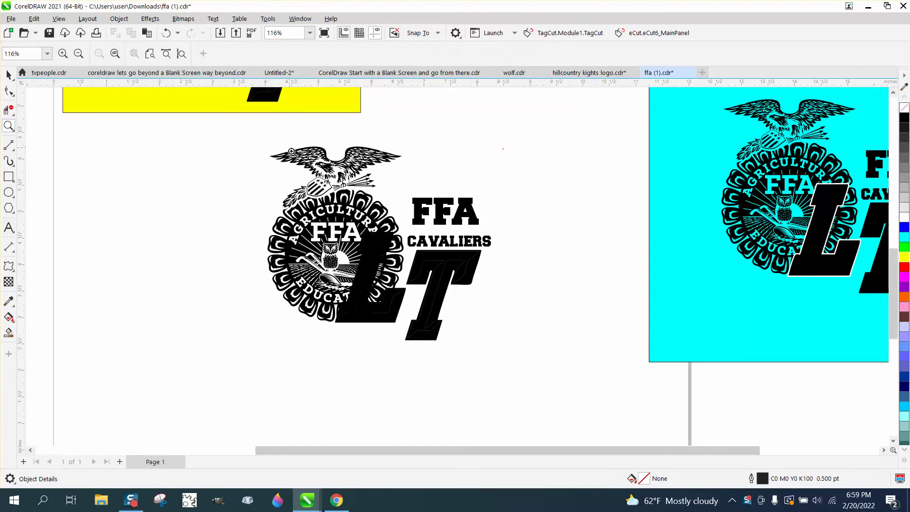
left_click_drag(344, 197, 426, 238)
scroll(395, 237, "down", 8)
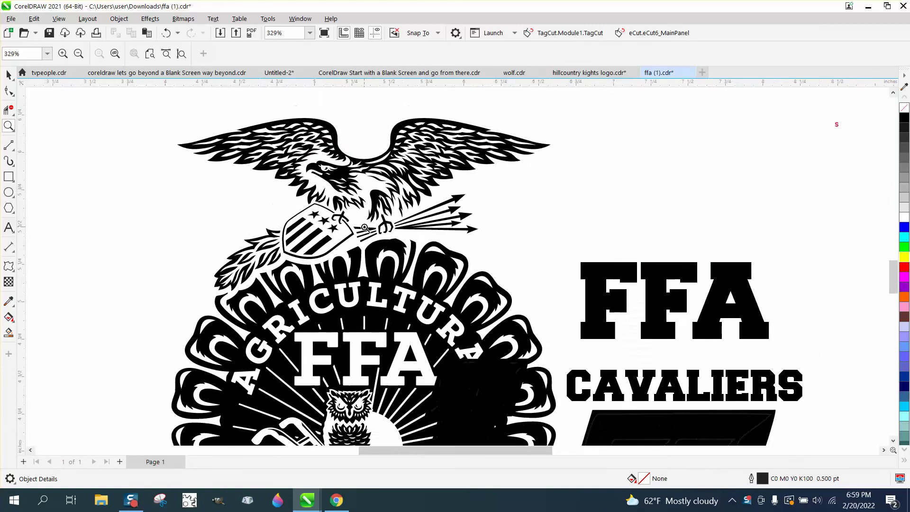
scroll(521, 262, "down", 4)
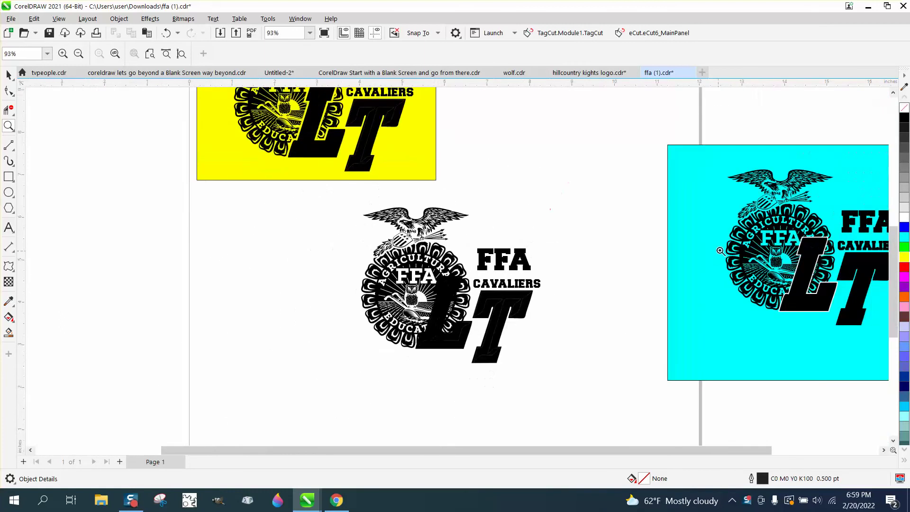
scroll(877, 323, "up", 8)
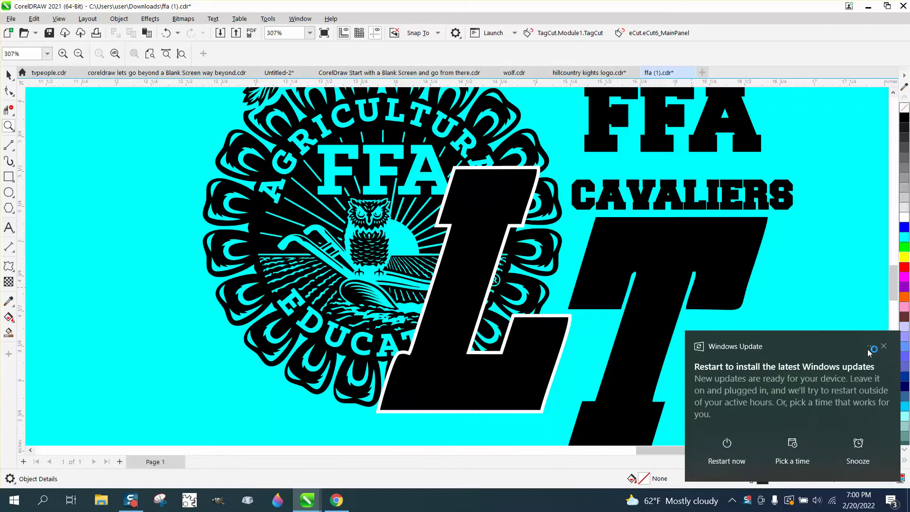
Dismiss the Windows update notice and zoom in on the yellow design's LT lettering.
left_click(894, 346)
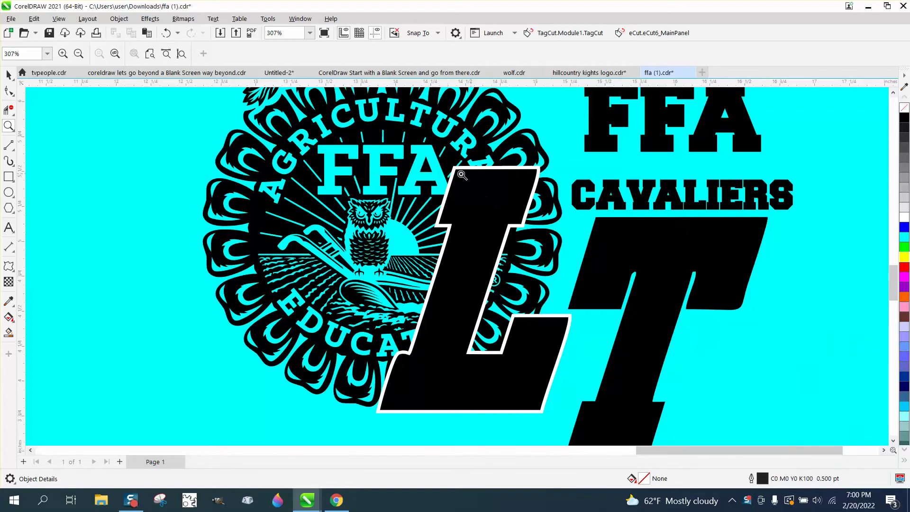
scroll(477, 173, "down", 2)
scroll(522, 227, "down", 3)
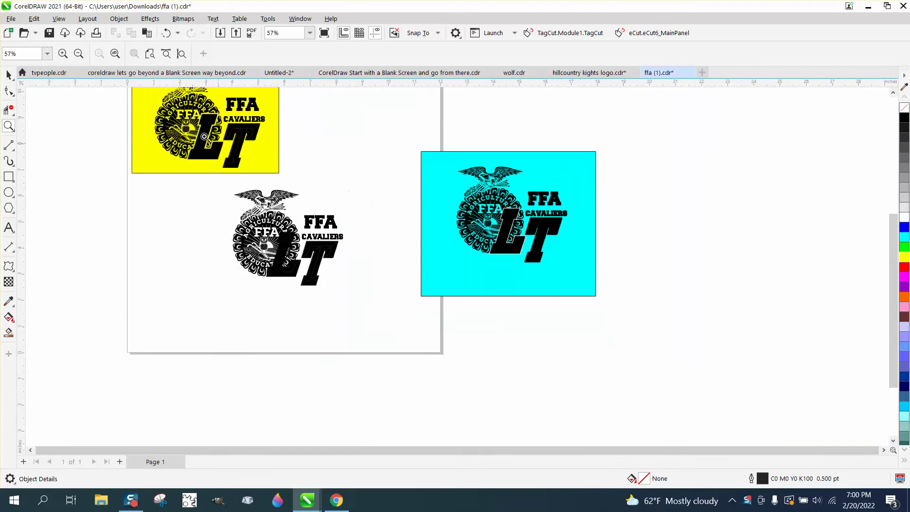
left_click_drag(171, 108, 301, 177)
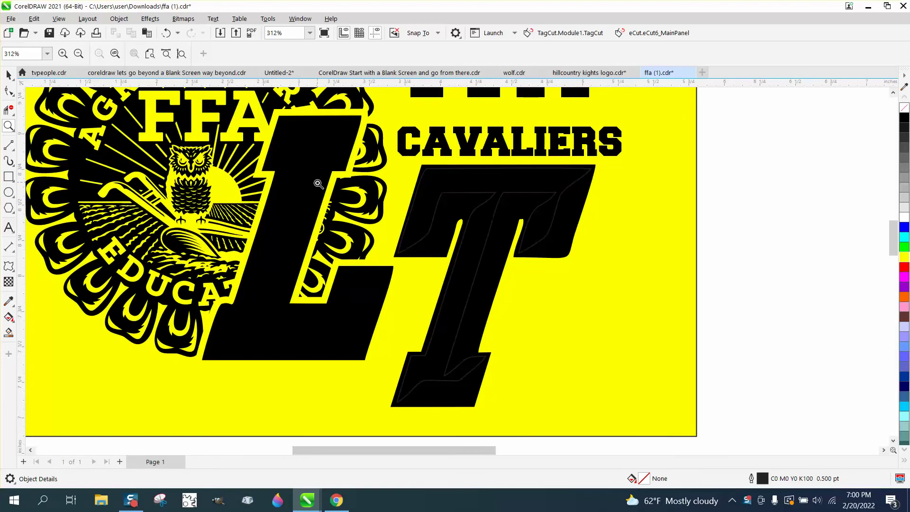
left_click(8, 75)
scroll(252, 232, "down", 4)
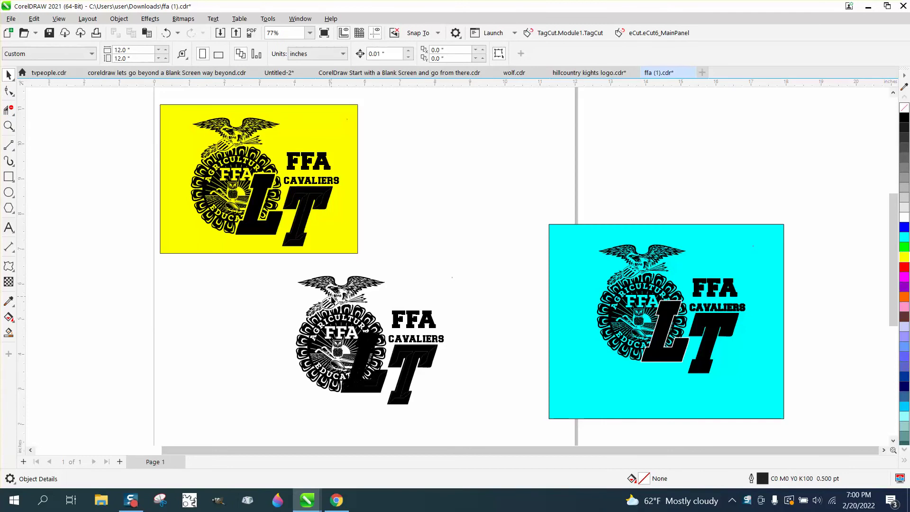
Set the nudge distance to 5 inches and drop a copy of the black logo beside the yellow box.
left_click(333, 300)
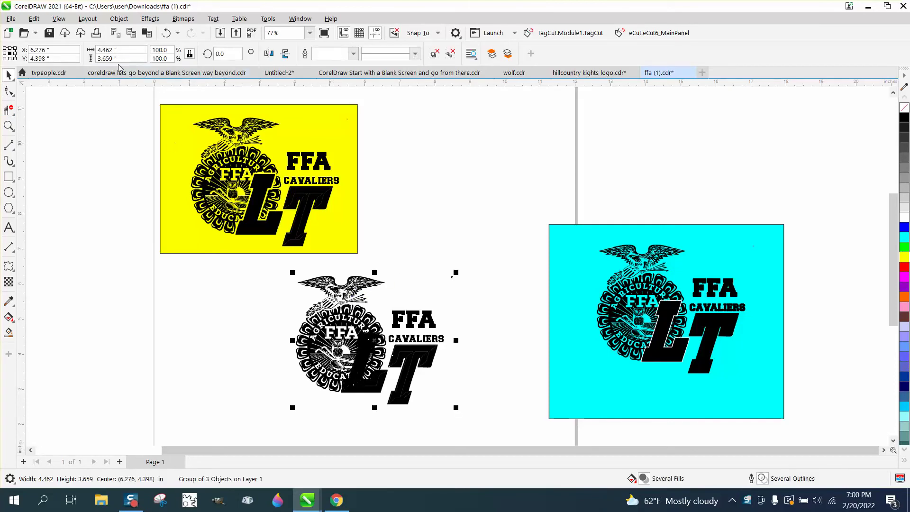
left_click(97, 106)
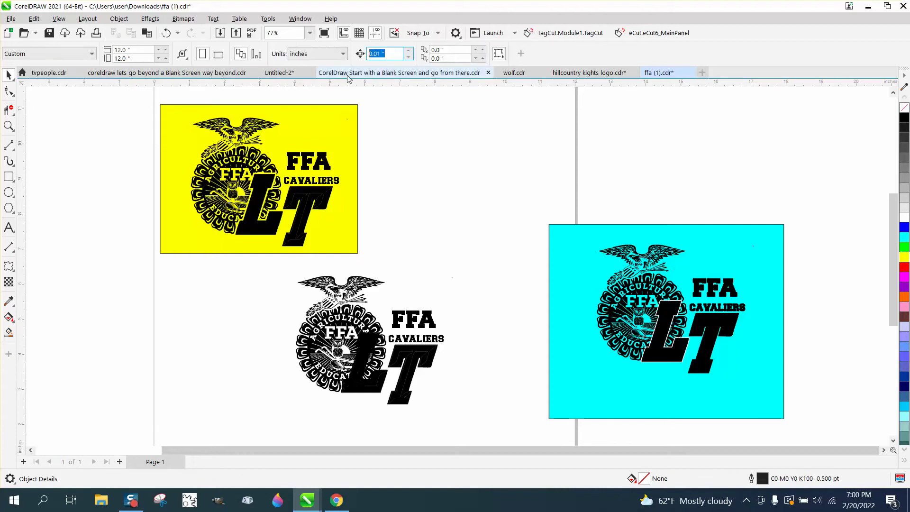
type("5")
key("Return")
left_click(376, 326)
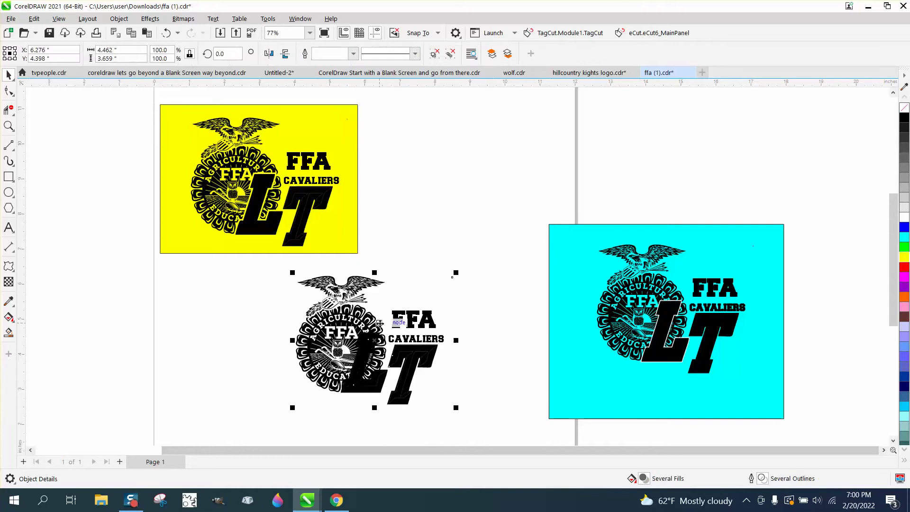
left_click_drag(362, 350, 447, 185)
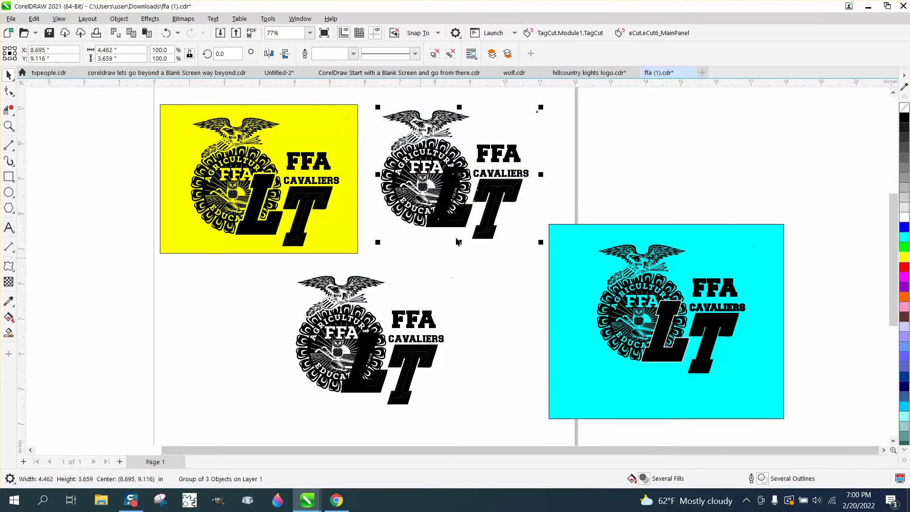
Ungroup the lower logo and nudge its emblem 5 inches to the left.
left_click(373, 339)
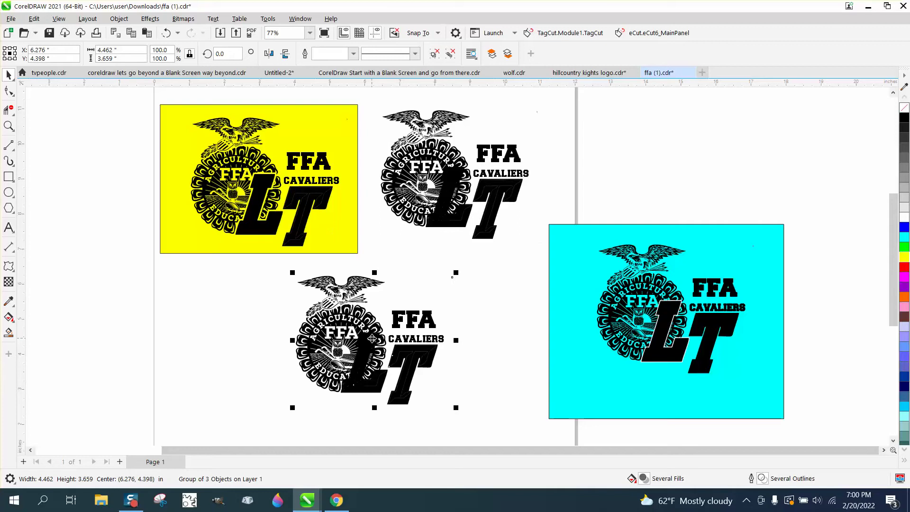
left_click(119, 18)
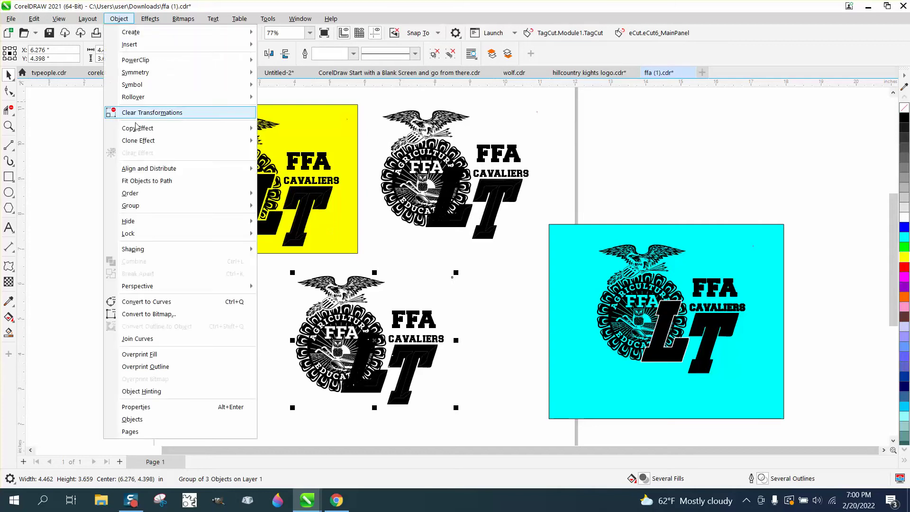
mouse_move(141, 209)
left_click(286, 219)
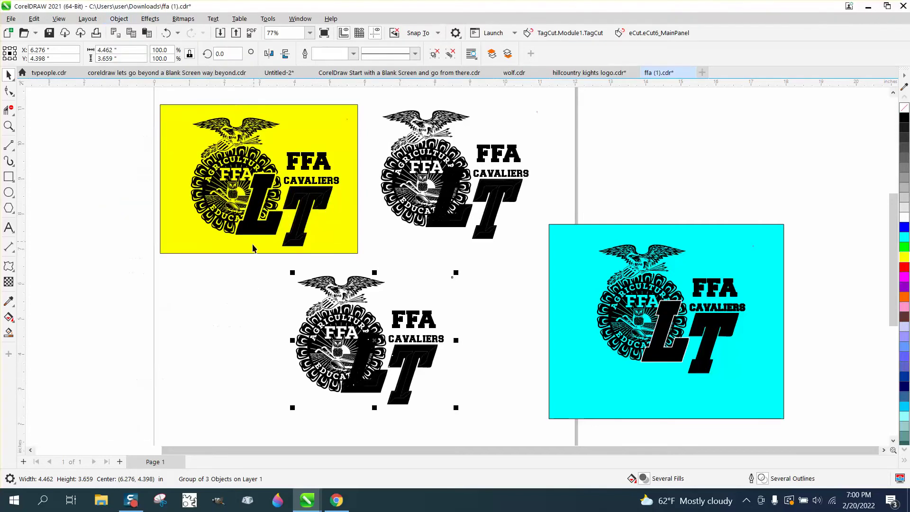
left_click(338, 304)
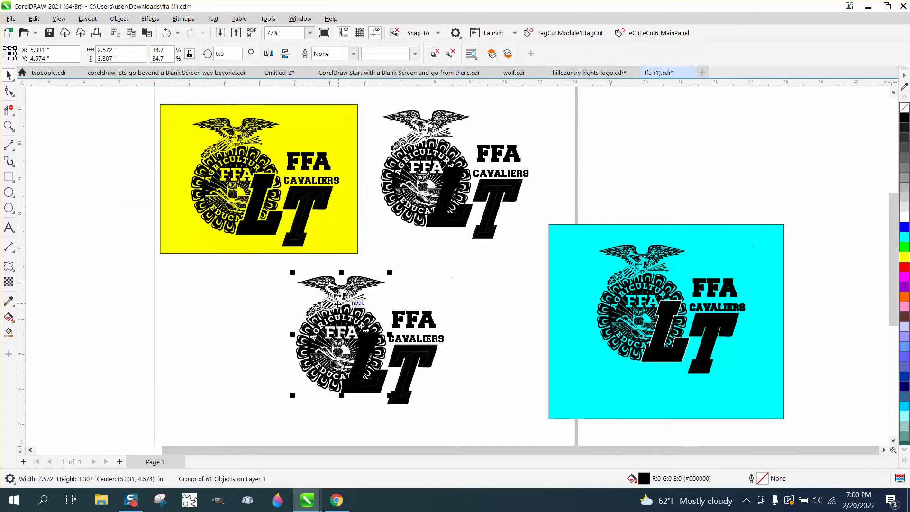
key("shift+Left")
Fully ungroup the FFA CAVALIERS and LT lettering into separate pieces.
left_click(372, 349)
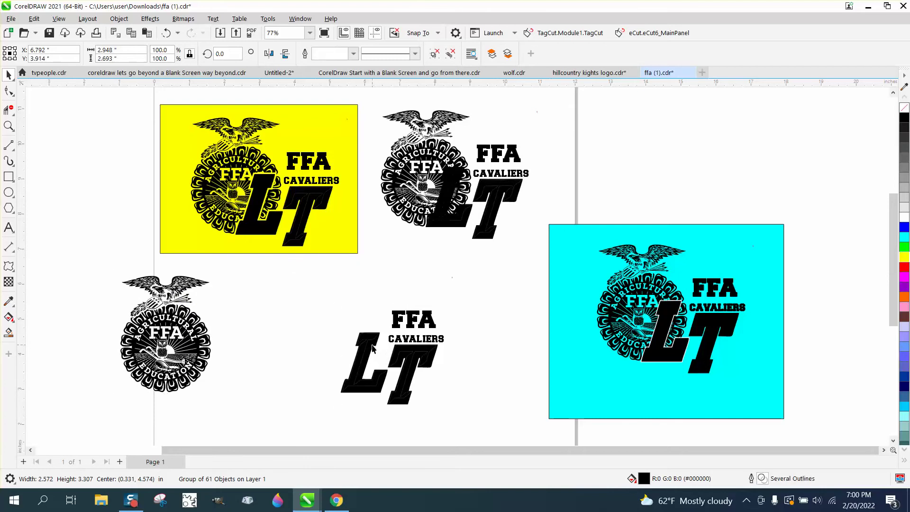
left_click(122, 21)
mouse_move(137, 209)
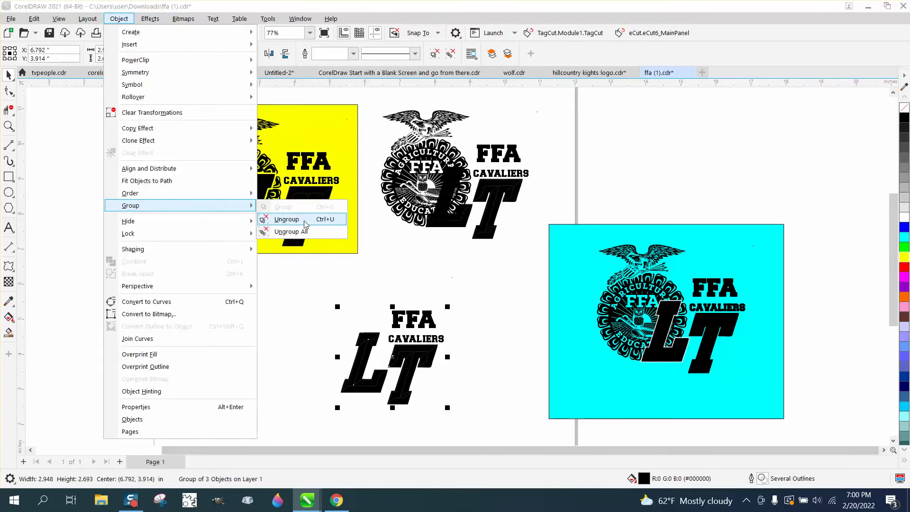
left_click(287, 219)
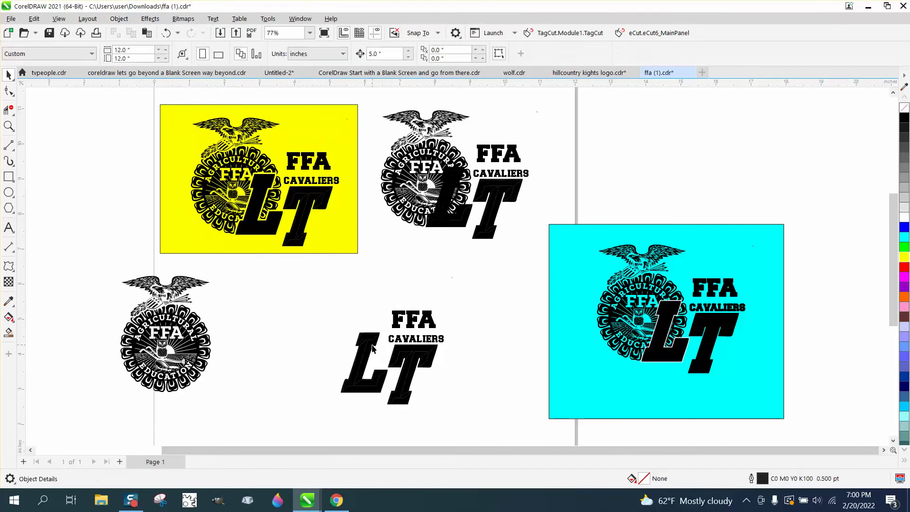
left_click(119, 19)
mouse_move(142, 205)
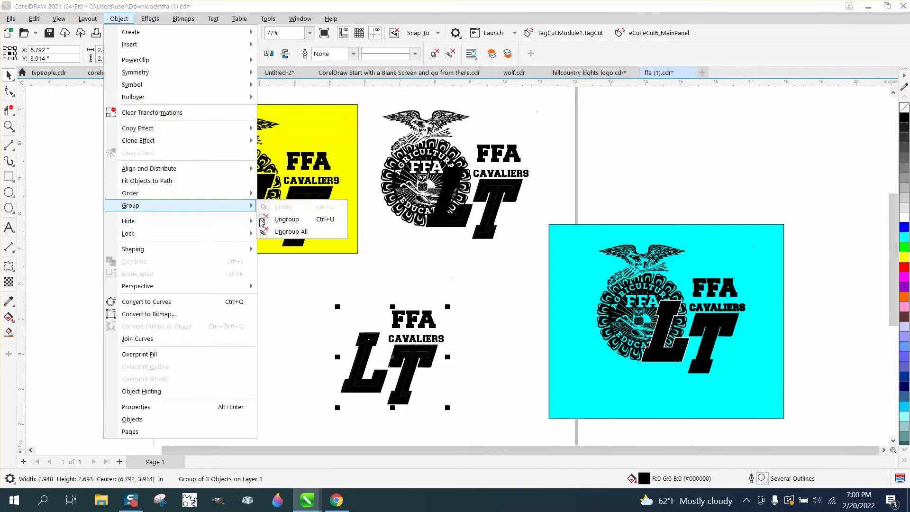
left_click(269, 221)
left_click(323, 328)
Zoom in on the lettering and remove the L's fill and outline.
left_click(373, 340)
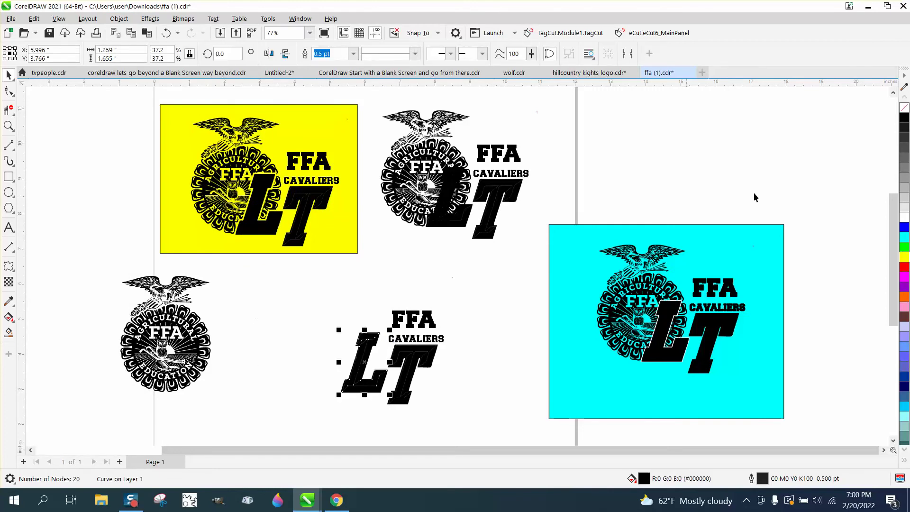
left_click(9, 125)
left_click_drag(322, 299, 481, 381)
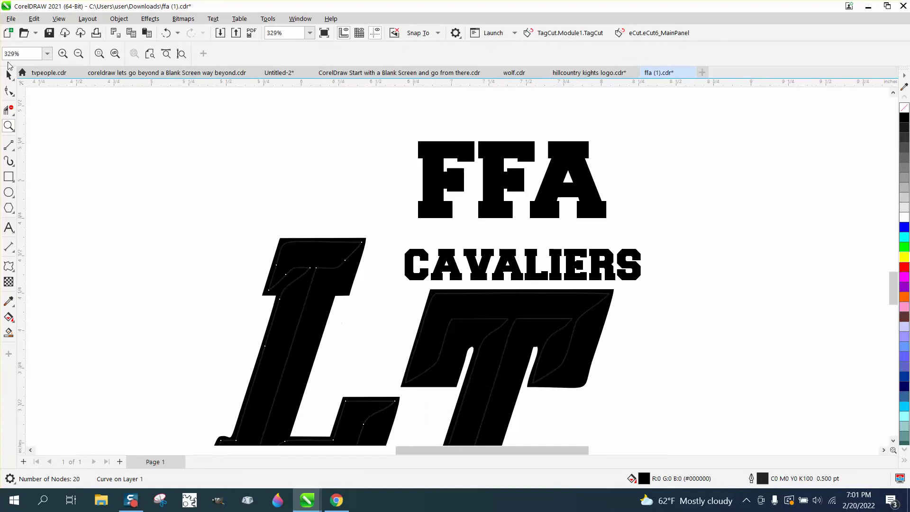
left_click(9, 73)
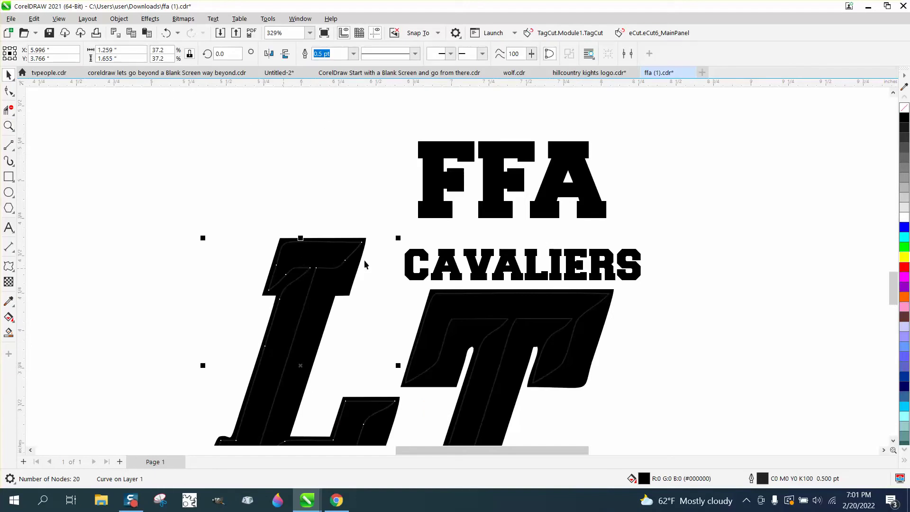
left_click(904, 107)
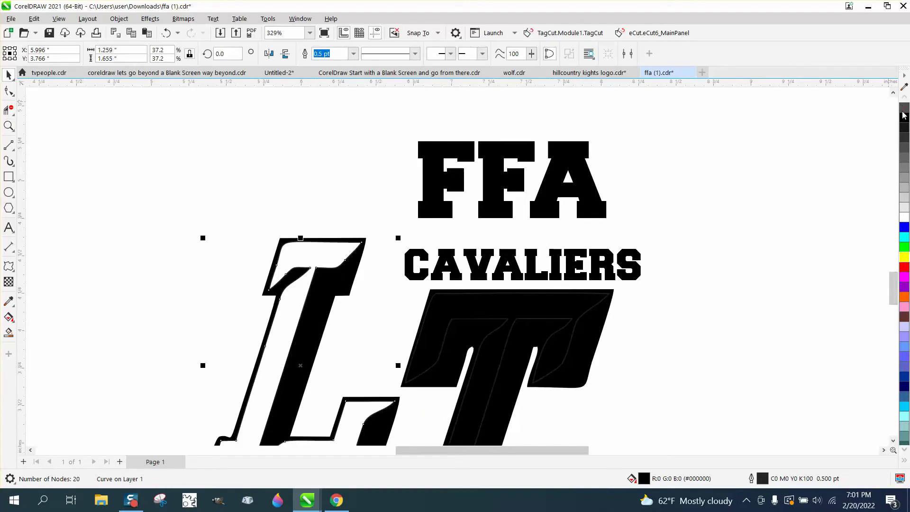
right_click(904, 107)
Undo both changes to restore the L's black fill and outline, then move it 5 inches below the page.
scroll(285, 183, "down", 1)
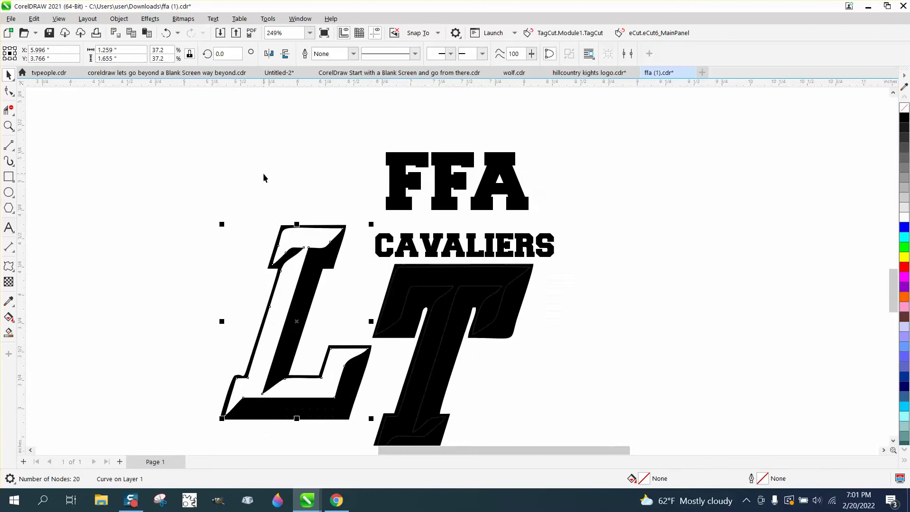
left_click(166, 33)
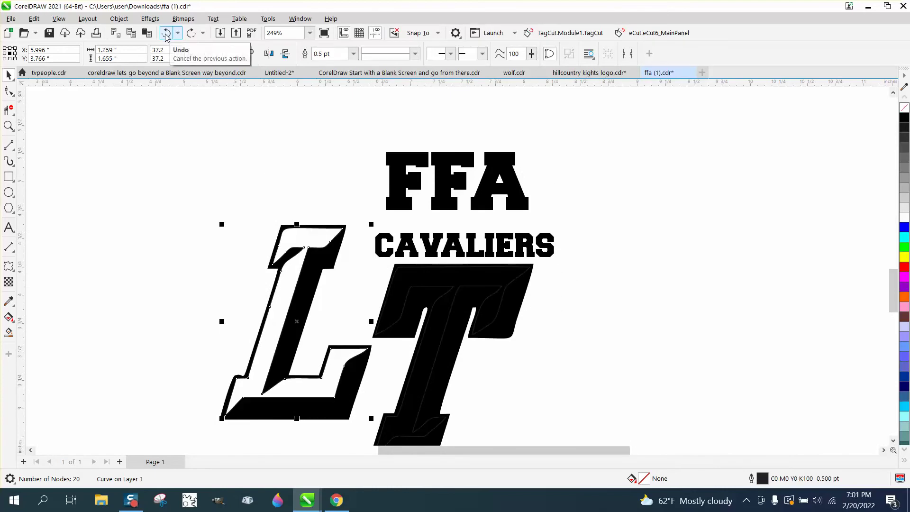
left_click(166, 33)
scroll(323, 177, "down", 1)
scroll(368, 246, "down", 2)
key("Down")
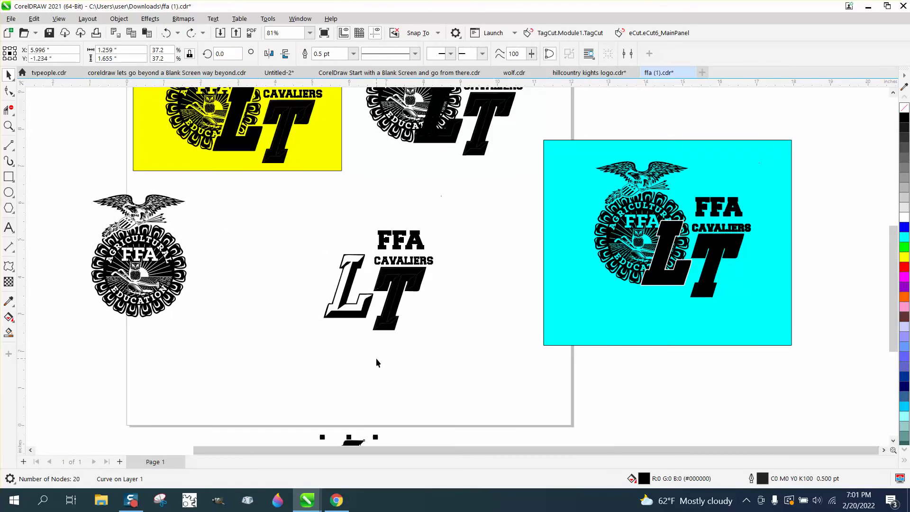
Try moving the LT group 5 inches down and back, then undo the move.
scroll(339, 332, "down", 1)
left_click(318, 259)
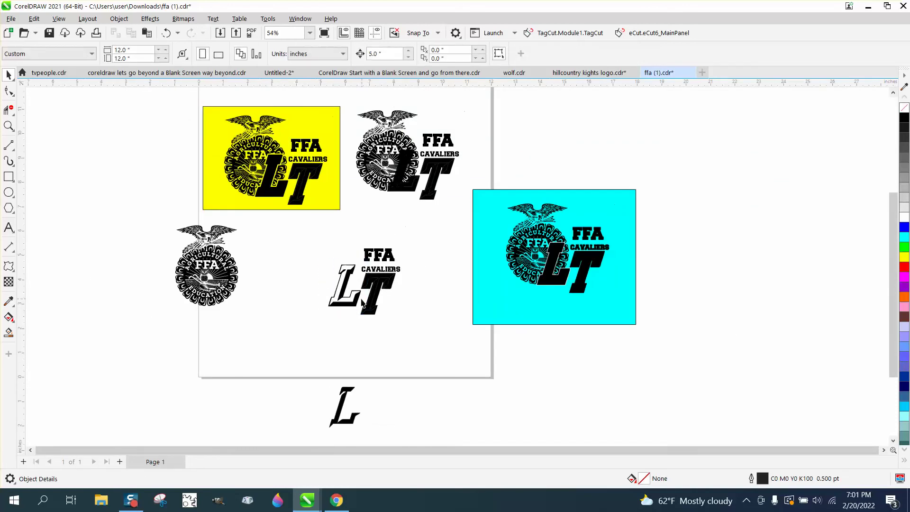
left_click(357, 305)
key("Down")
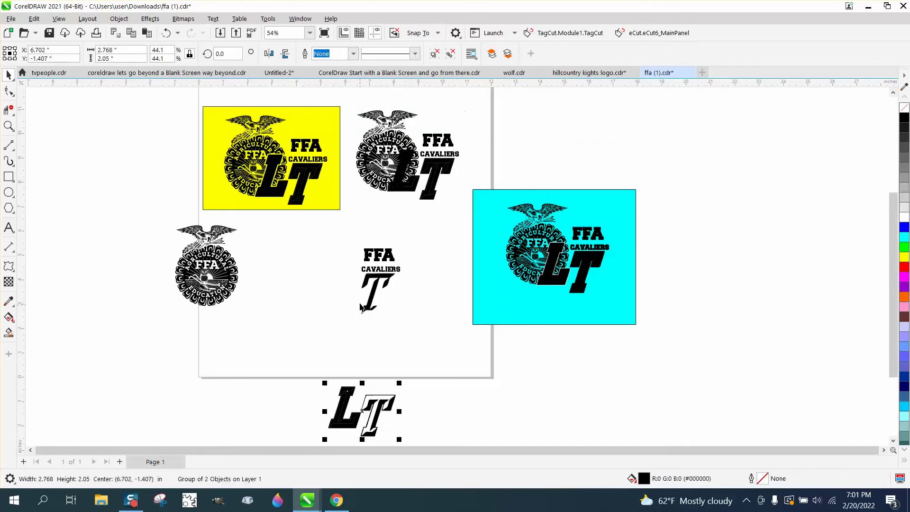
key("Up")
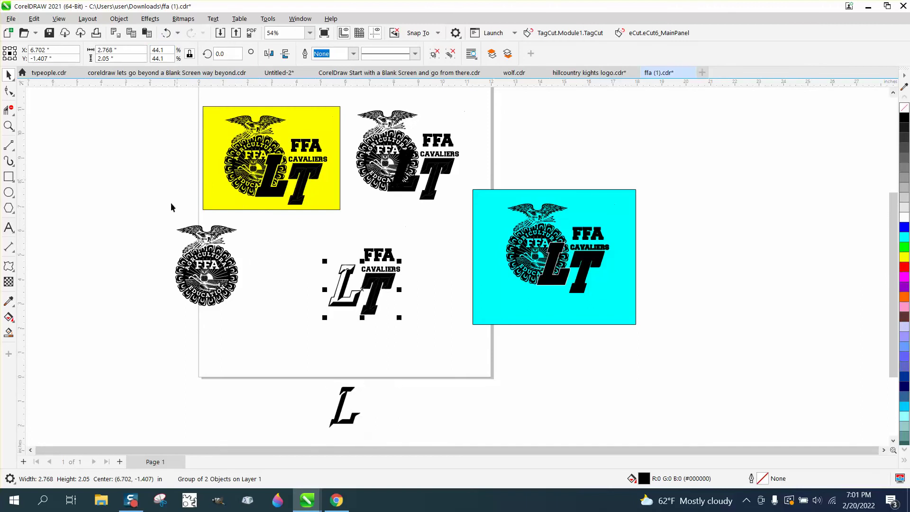
key("ctrl+z")
key("ctrl+z")
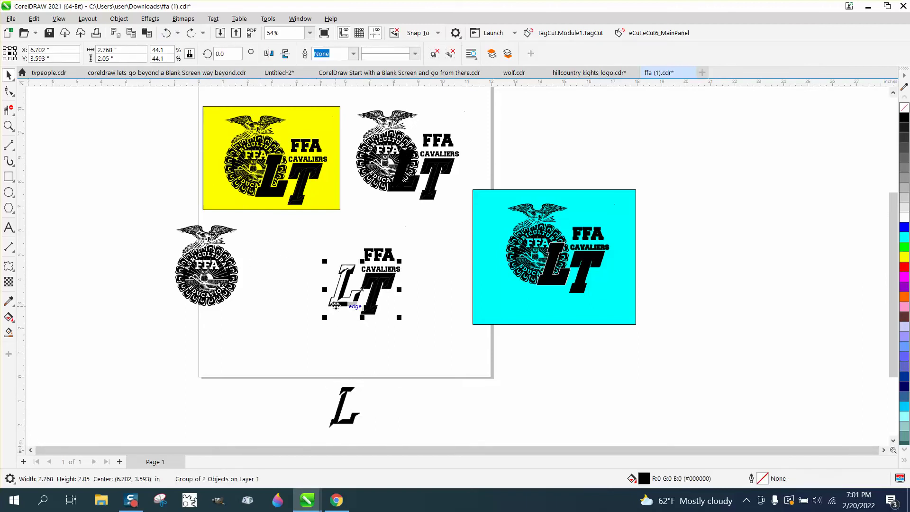
Ungroup the L and T letters and drag the L just below the page.
left_click(119, 19)
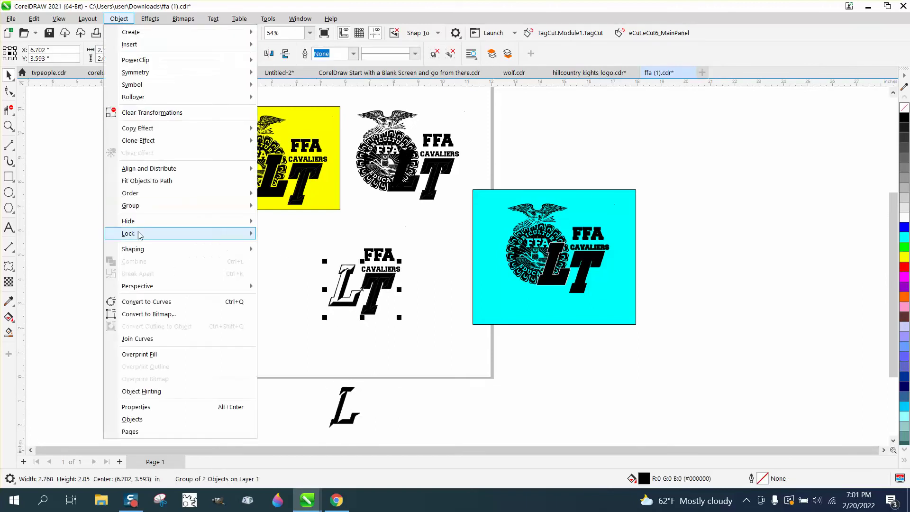
mouse_move(141, 207)
left_click(289, 219)
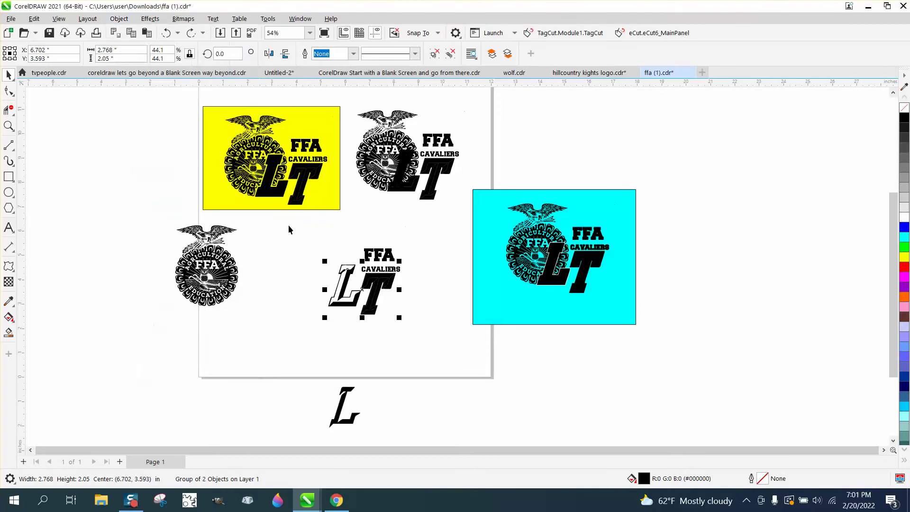
left_click(347, 270)
left_click_drag(348, 270, 349, 283)
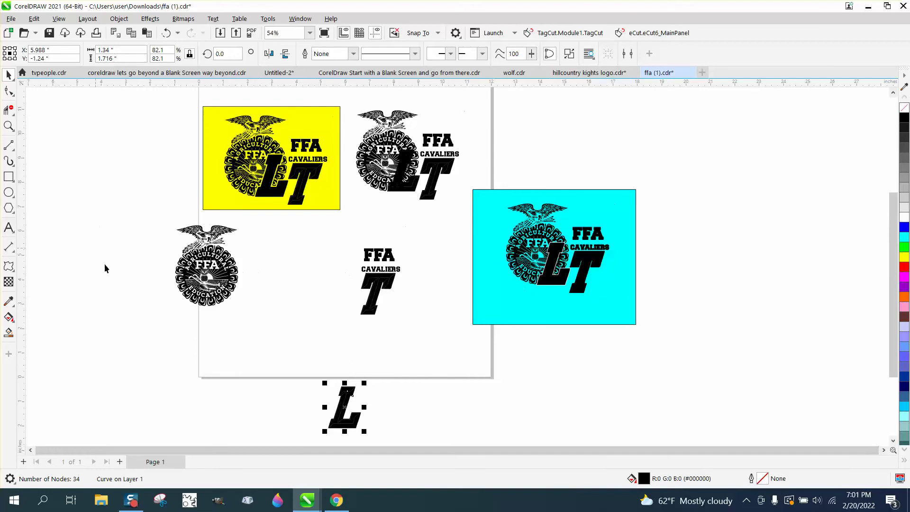
Frame the L with a rectangle, Smart Fill the area around it, and shift the new blue shape left.
left_click(8, 177)
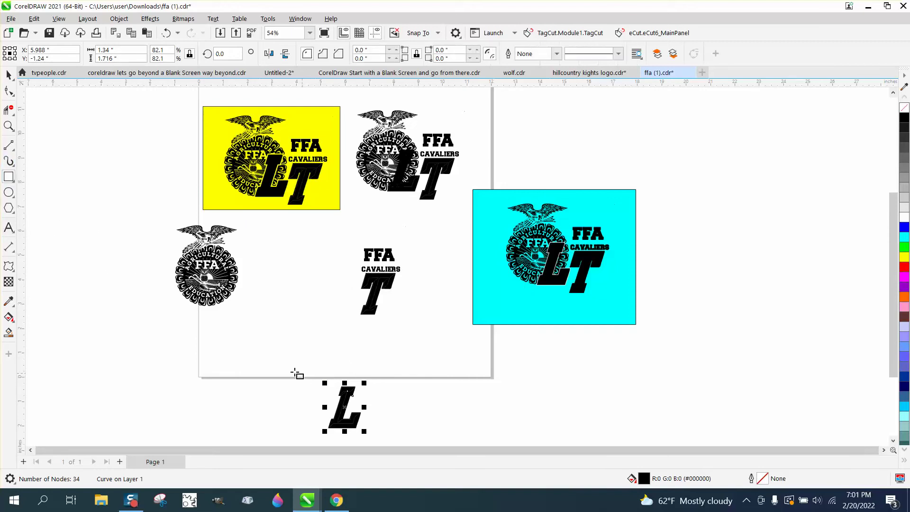
left_click_drag(293, 370, 404, 439)
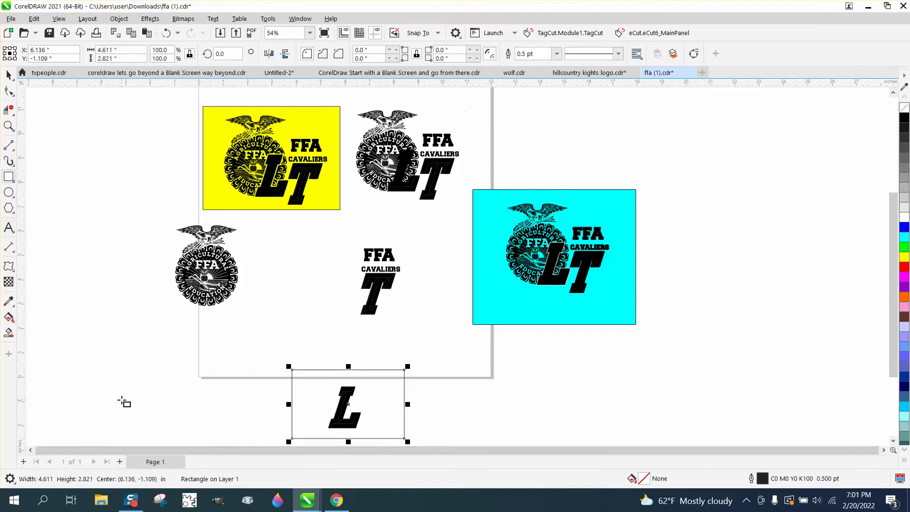
left_click(9, 333)
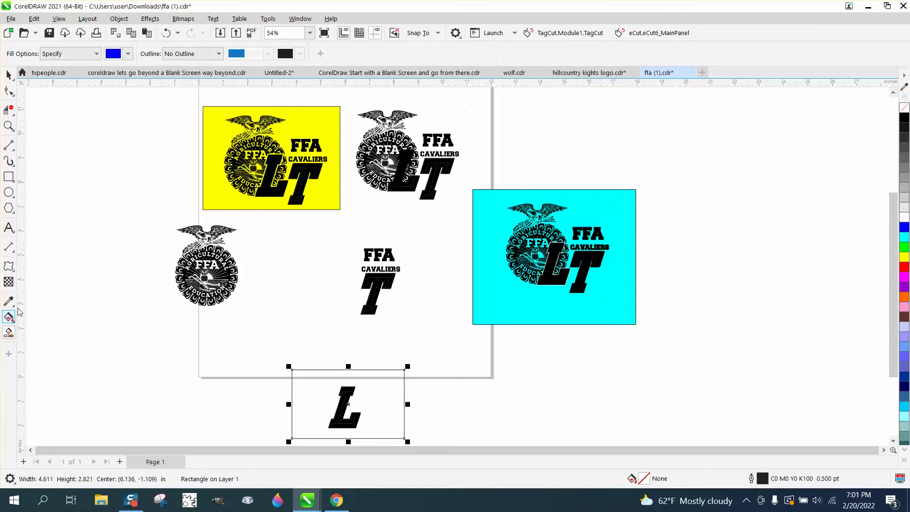
left_click(317, 410)
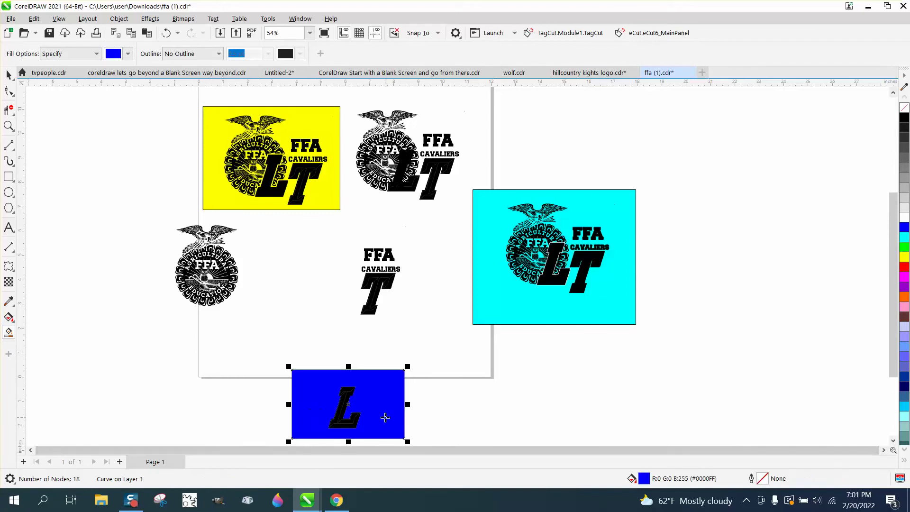
key("shift+Left")
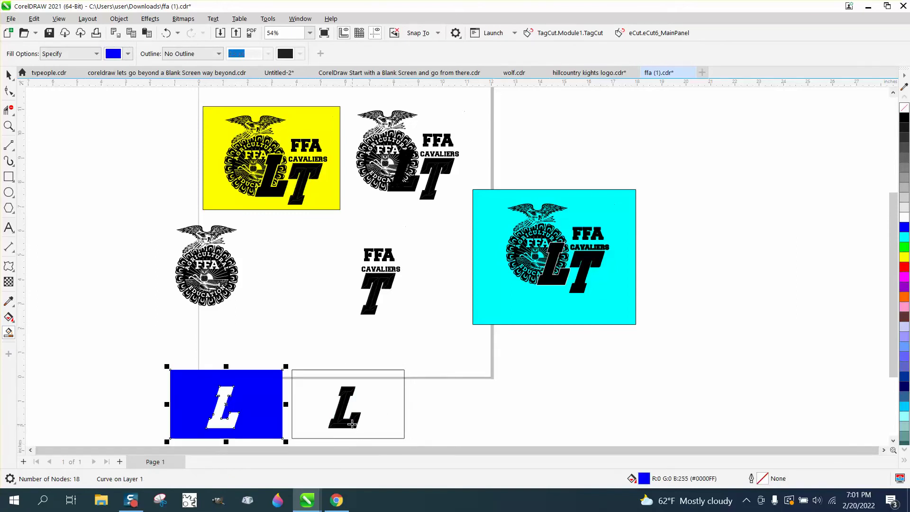
Zoom in on the two L rectangles and give the blue shape no fill and a black outline.
left_click(8, 125)
left_click_drag(142, 329, 377, 428)
left_click(9, 75)
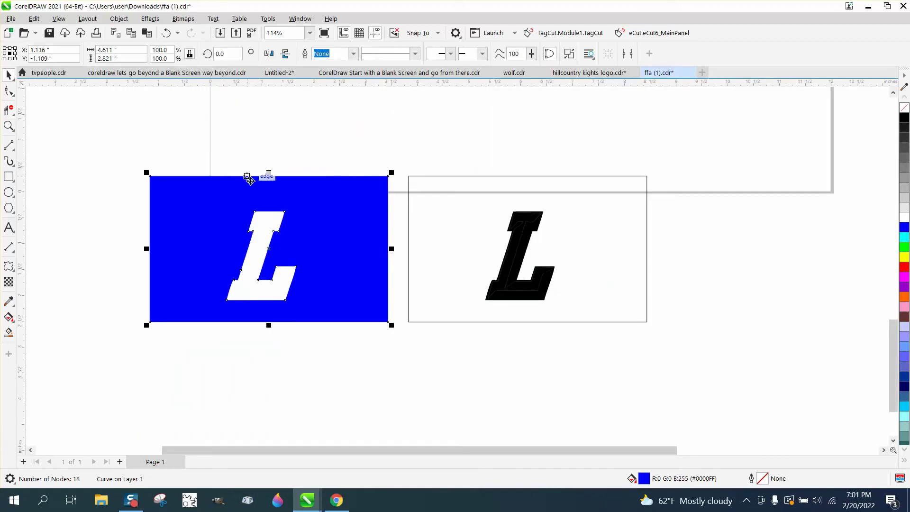
left_click(904, 108)
right_click(905, 120)
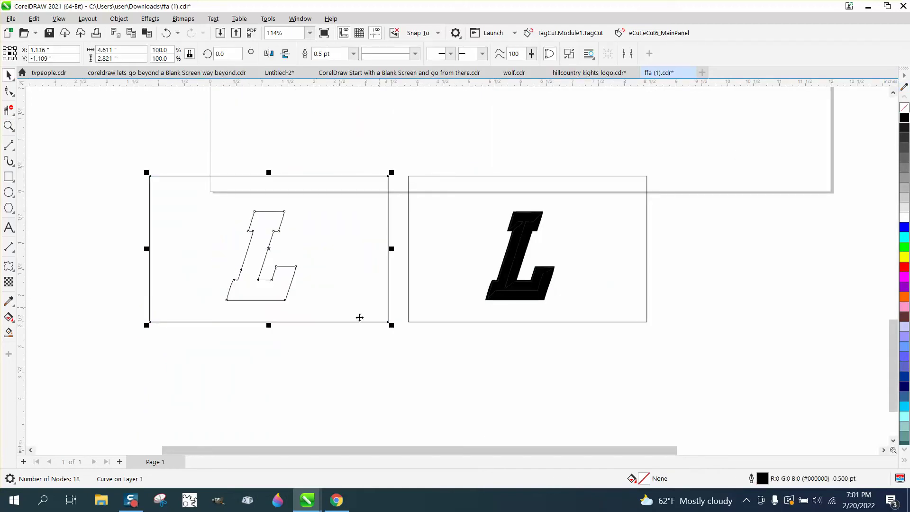
Break the shape's curve apart and delete the rectangle piece, keeping only the L outline.
left_click(119, 18)
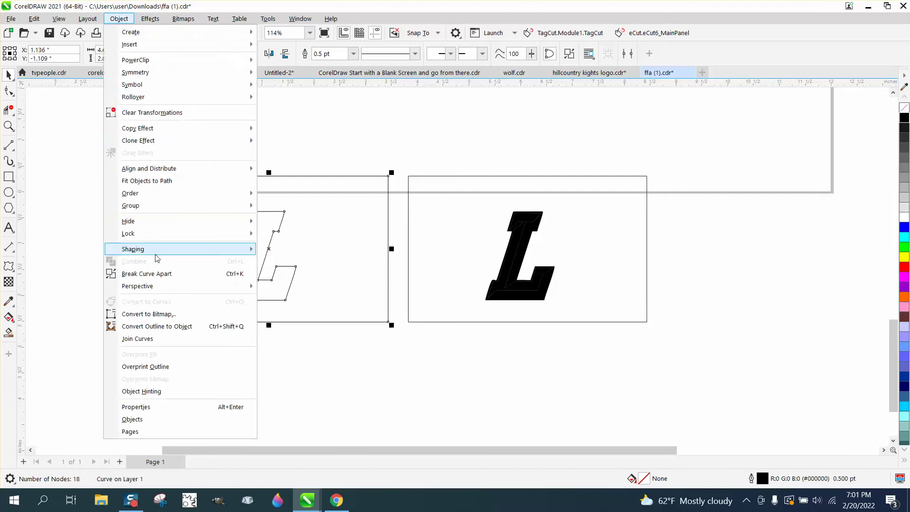
left_click(158, 272)
left_click(109, 249)
left_click(188, 175)
key("Delete")
scroll(229, 251, "down", 4)
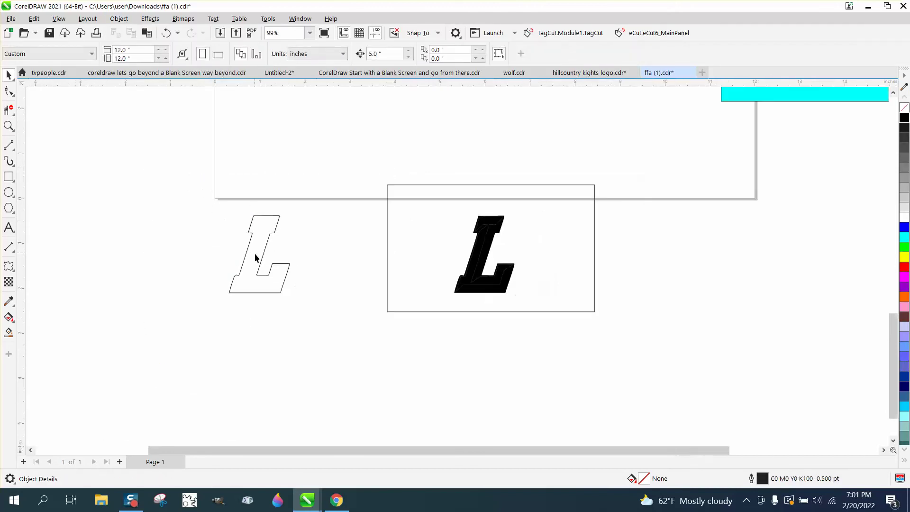
scroll(259, 263, "down", 1)
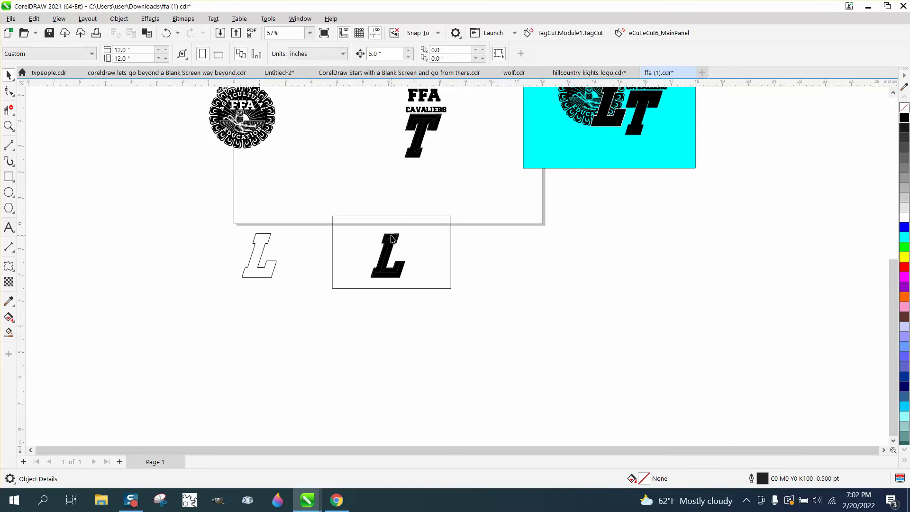
Give the outlined L a Contour with 1 step and 0.05" offset, then zoom in on it.
left_click(269, 244)
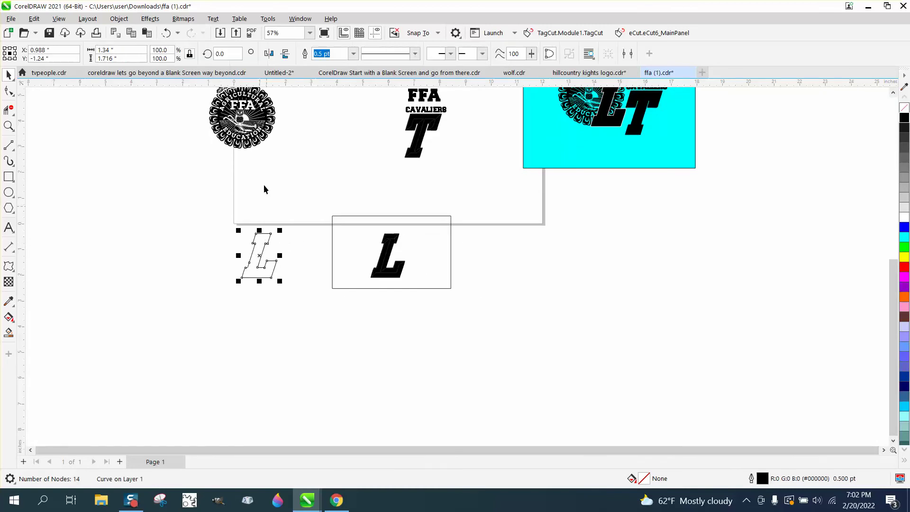
left_click(148, 19)
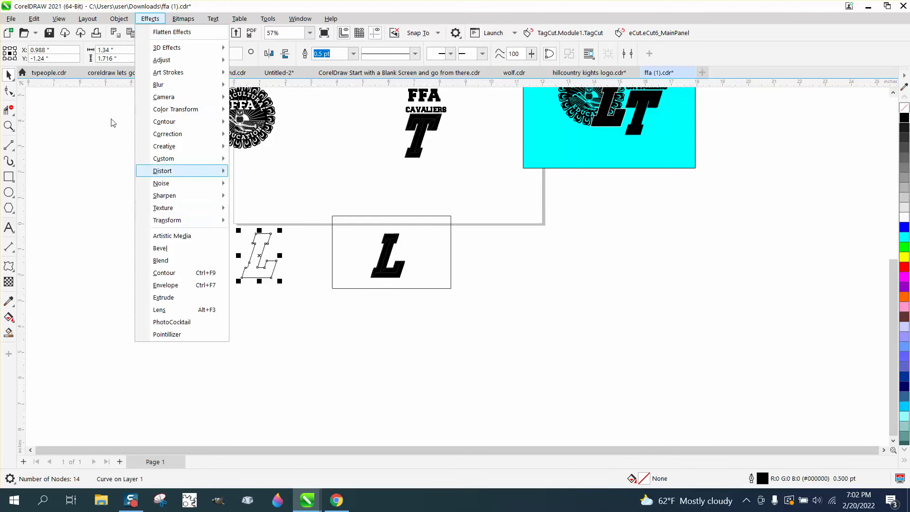
key("Escape")
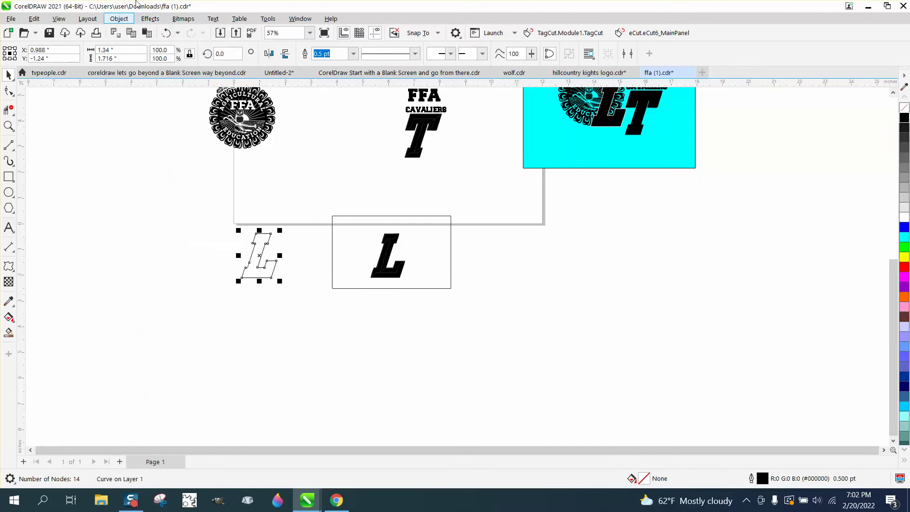
left_click(150, 19)
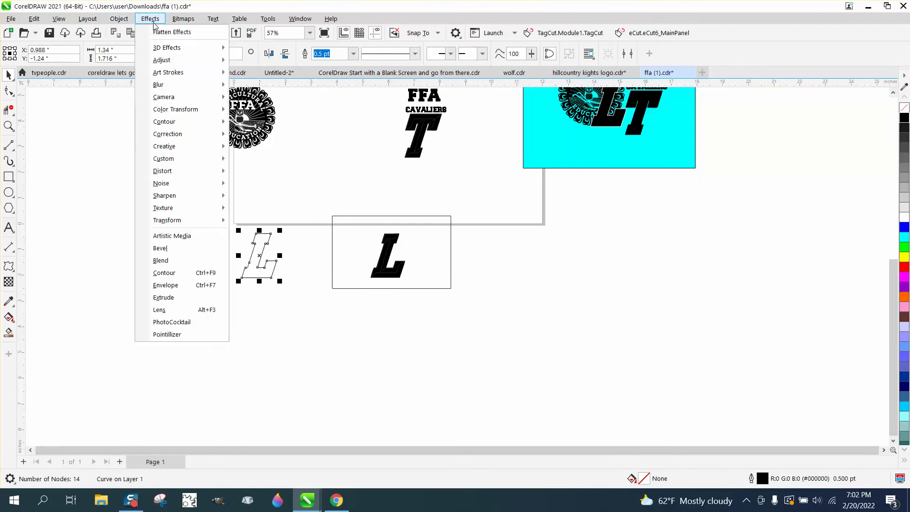
left_click(164, 273)
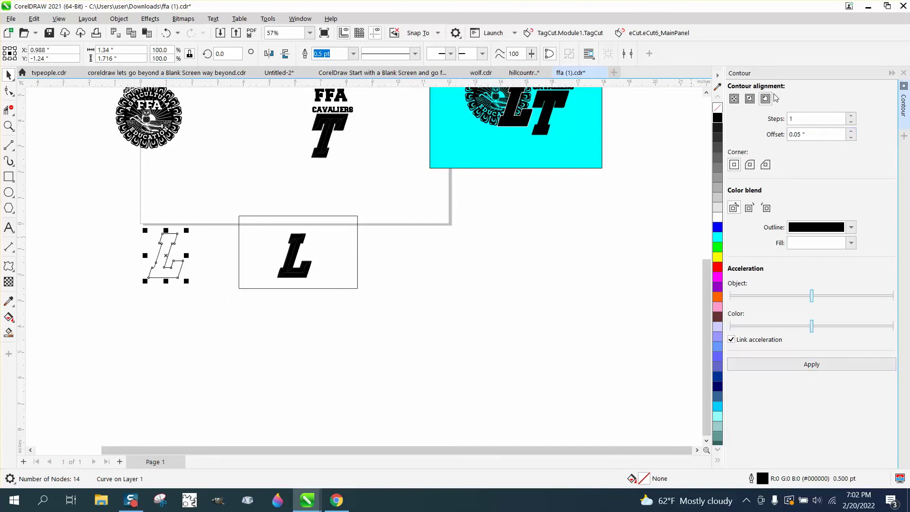
left_click(808, 364)
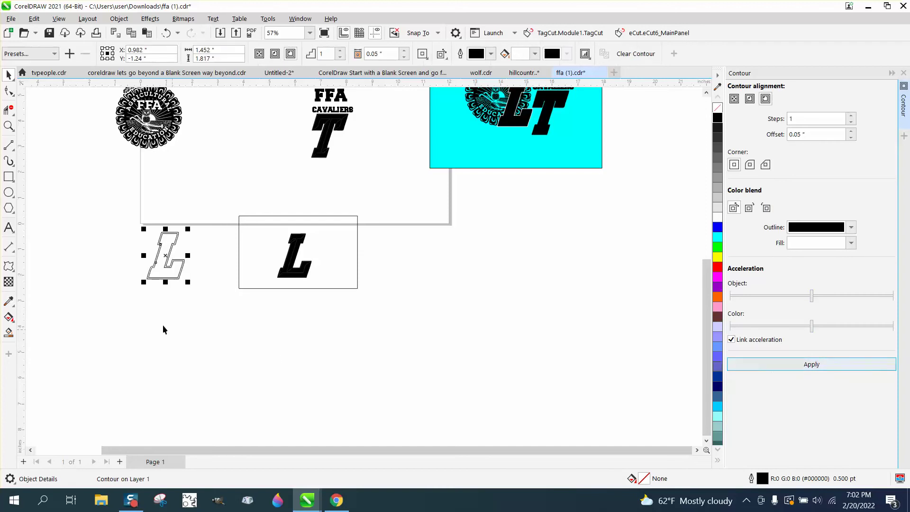
left_click(8, 125)
left_click_drag(112, 209, 290, 325)
left_click(8, 74)
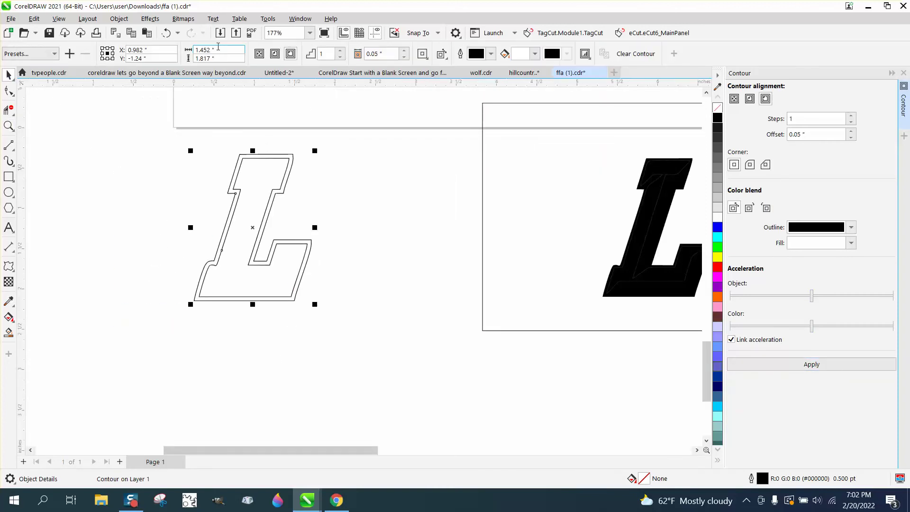
Separate the contour from the L and move the inner L 5 inches right and 5 inches down.
left_click(125, 22)
left_click(129, 273)
left_click(129, 278)
left_click(267, 286)
key("Right")
scroll(268, 285, "down", 1)
key("Down")
scroll(413, 287, "down", 3)
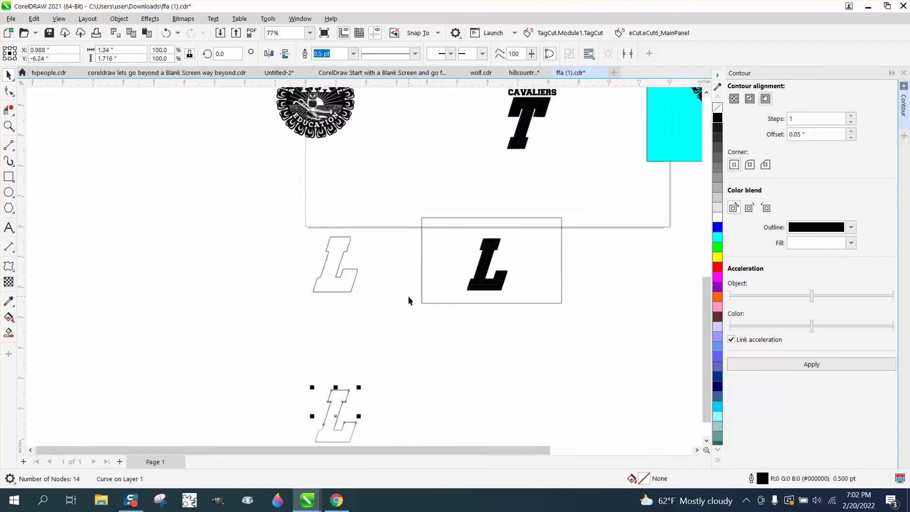
Make the bottom L solid black with no outline and fill the outlined L blue.
left_click(718, 117)
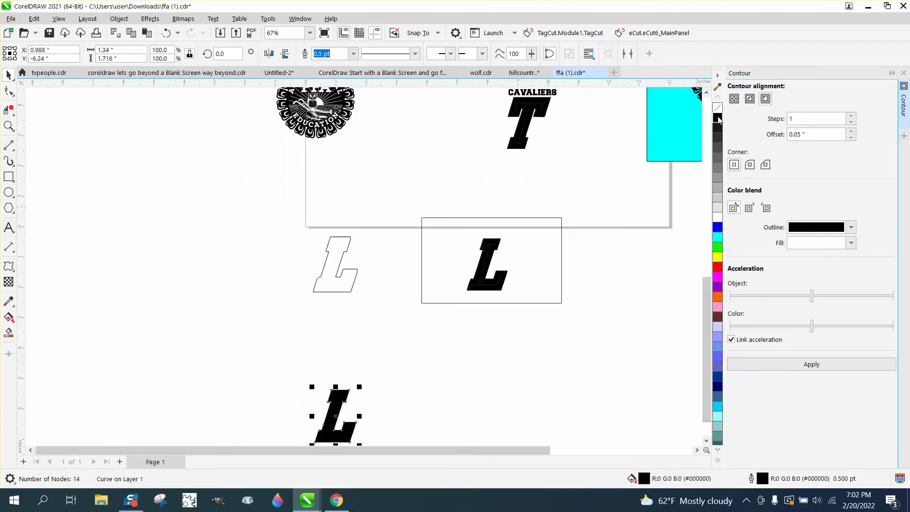
right_click(718, 111)
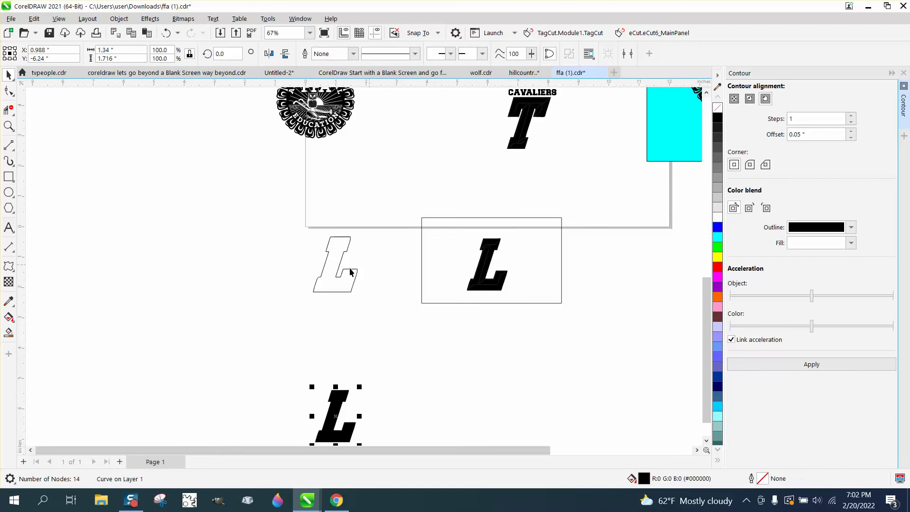
left_click(337, 279)
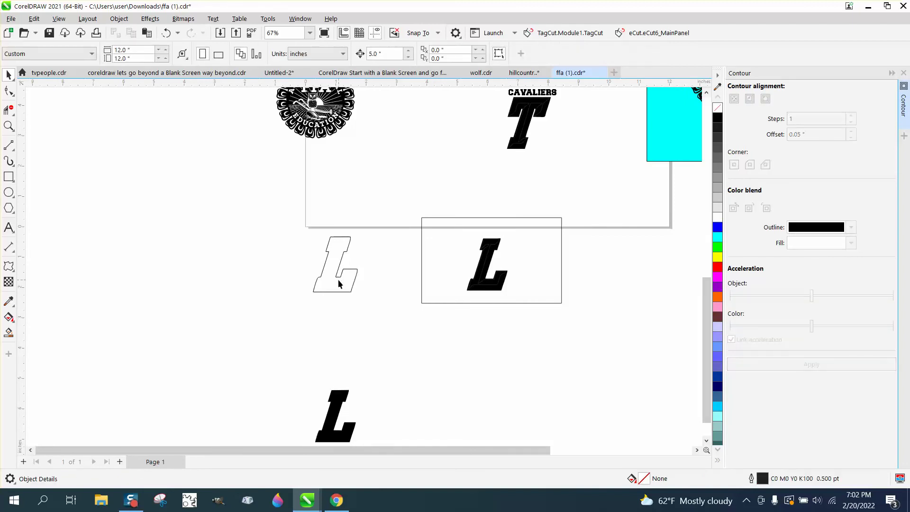
left_click(338, 282)
left_click(717, 228)
Move the blue L up onto the FFA emblem, select both, and apply Back minus front.
scroll(351, 408, "down", 2)
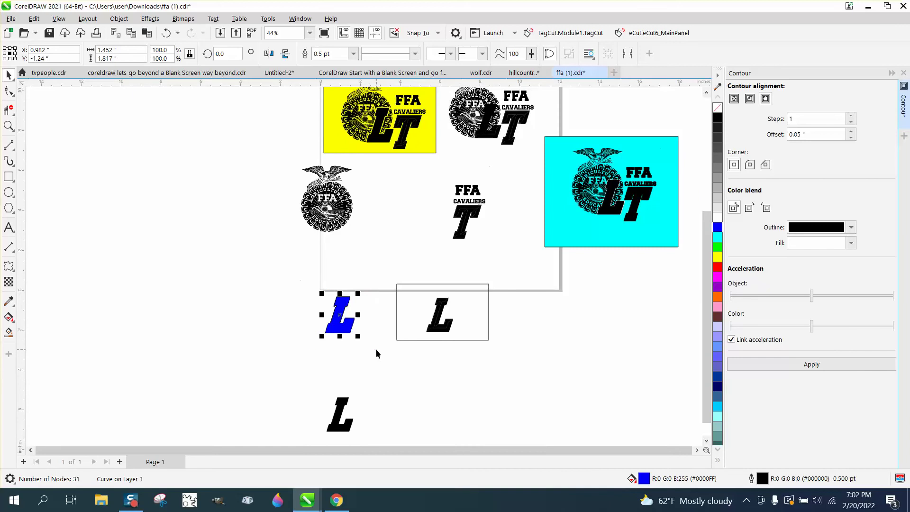
key("Up")
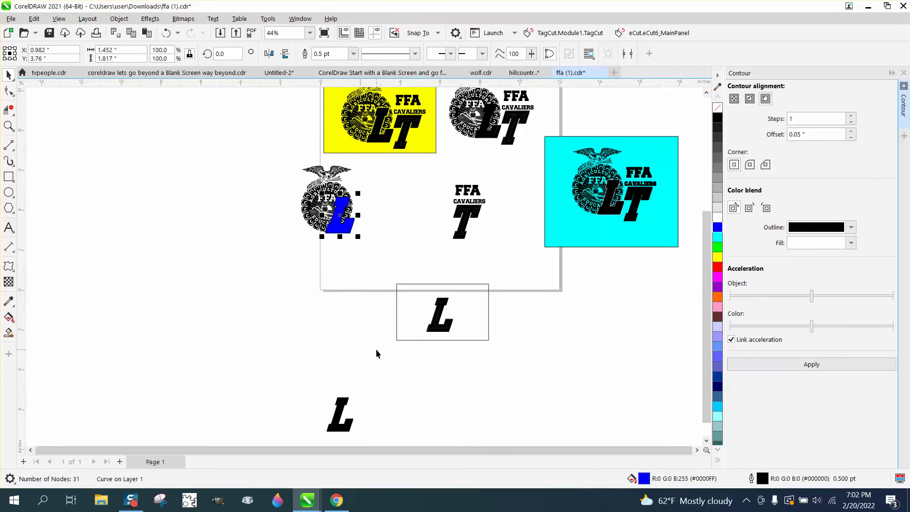
left_click(8, 126)
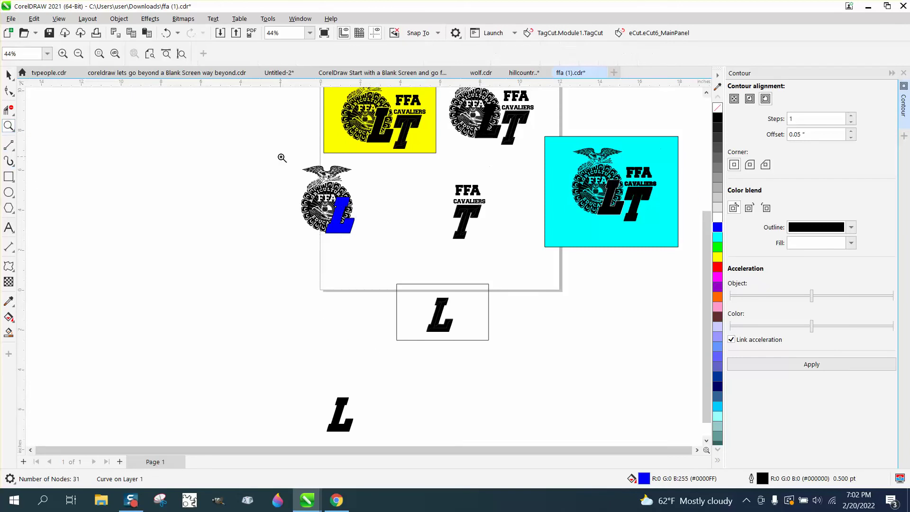
left_click_drag(275, 159, 415, 249)
left_click(9, 75)
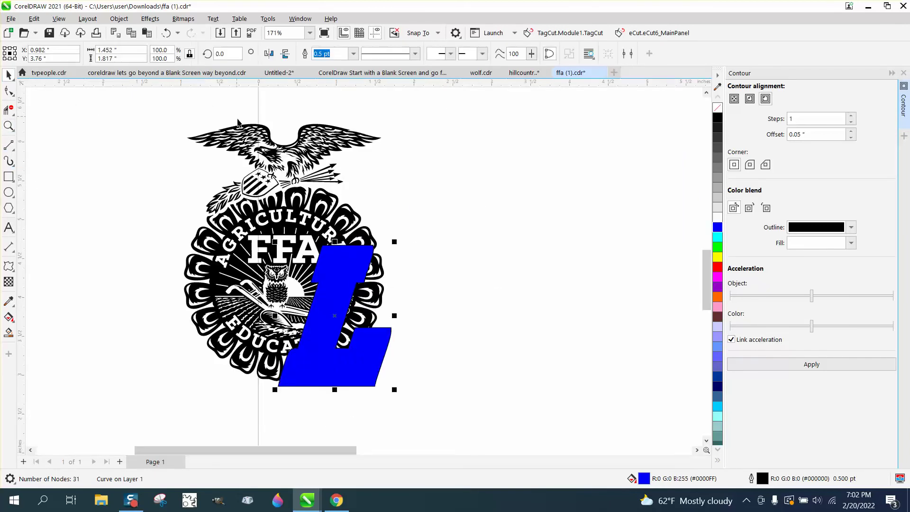
left_click_drag(156, 110, 521, 417)
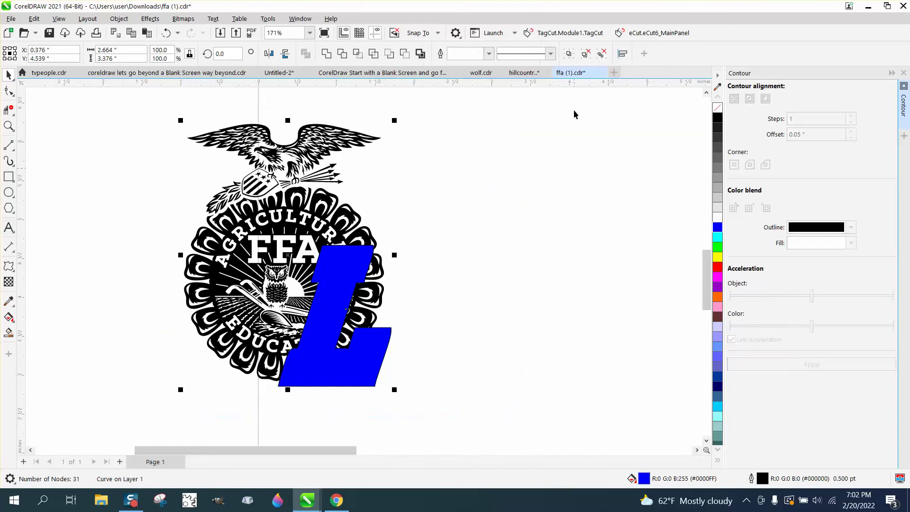
left_click(389, 54)
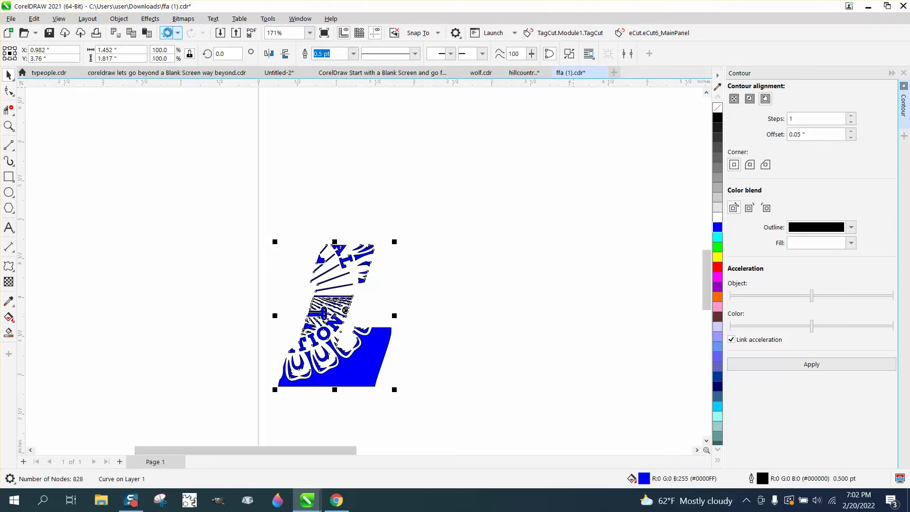
Cut the L shape out of the emblem and move the solid black L up into the cutout.
left_click(405, 54)
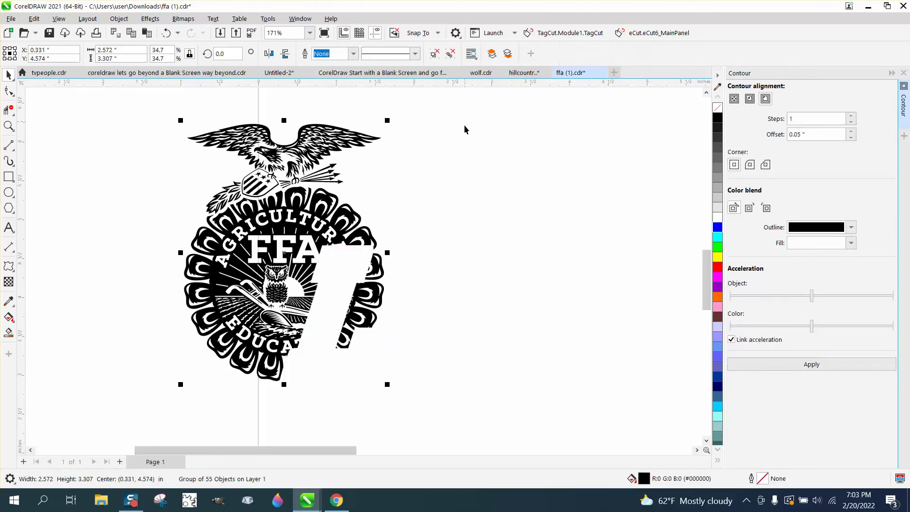
scroll(460, 126, "down", 5)
scroll(529, 274, "down", 2)
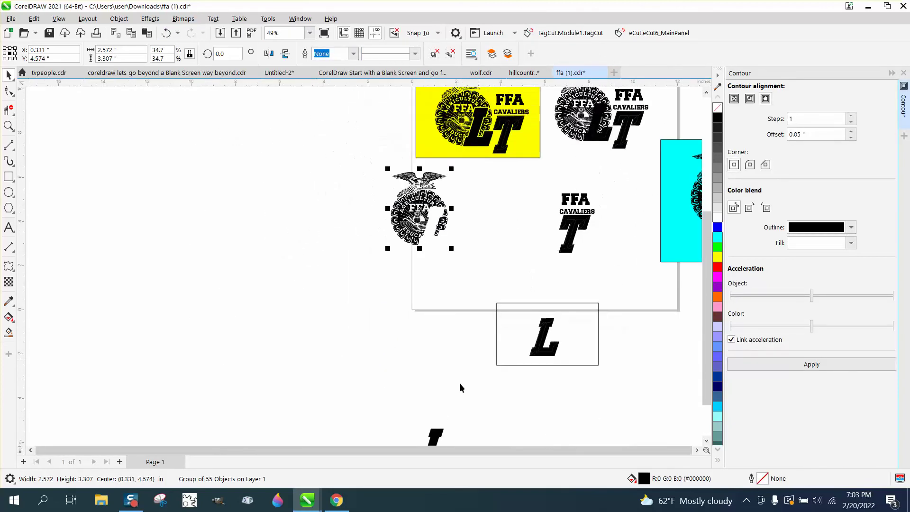
left_click(437, 436)
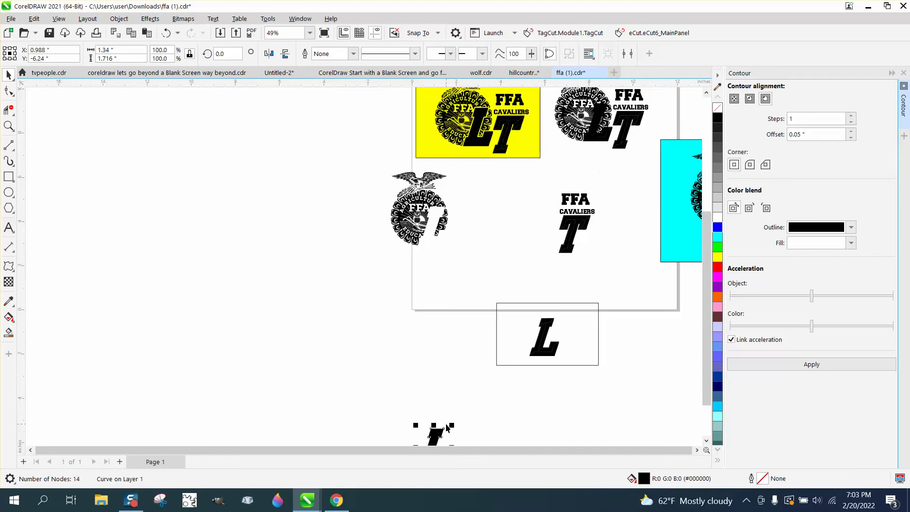
key("shift+Up")
key("shift+Up")
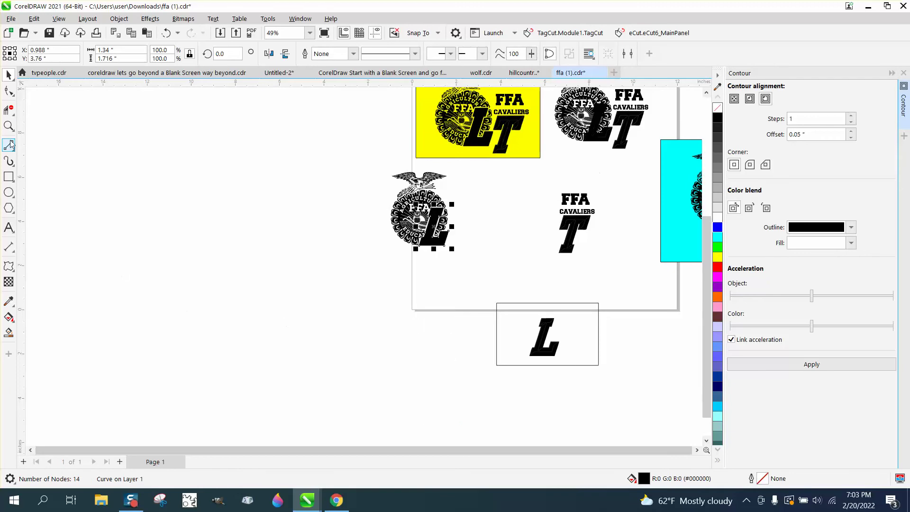
Zoom in on the emblem to check the black L's fit and its thin white gap.
left_click(8, 126)
left_click_drag(396, 184, 509, 262)
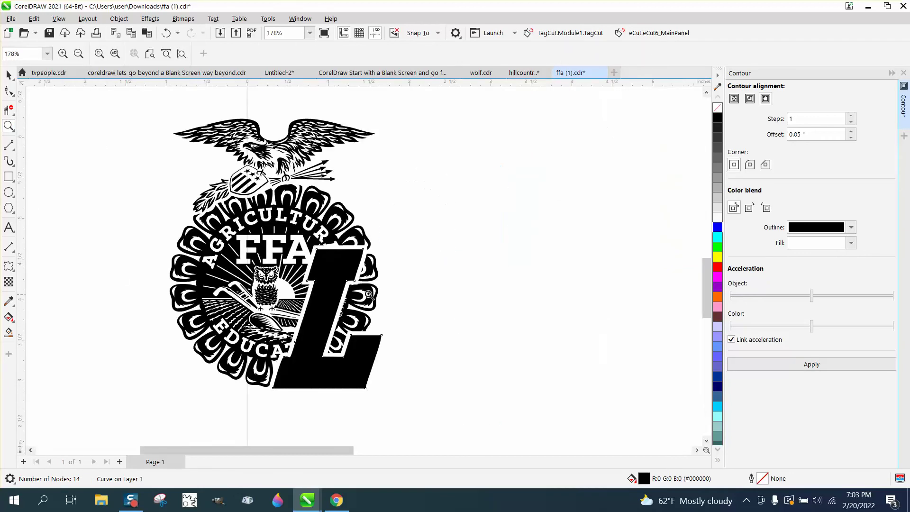
scroll(372, 330, "down", 1)
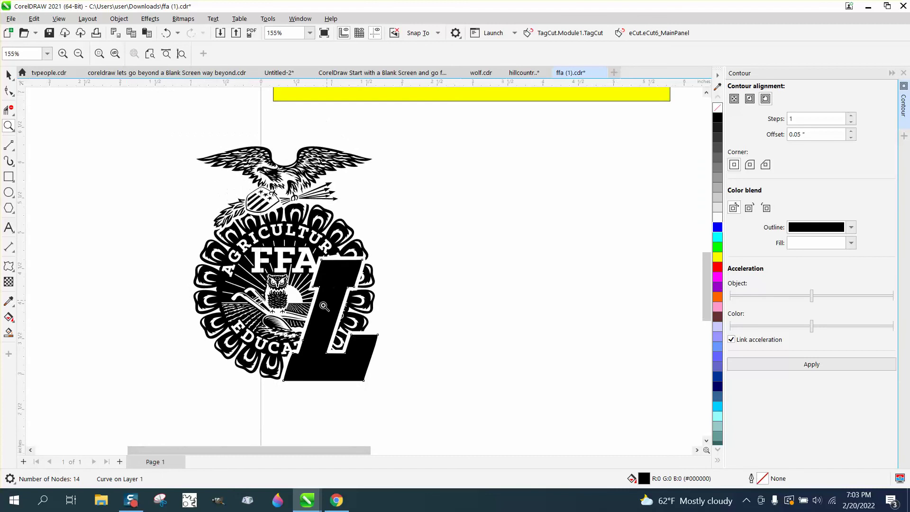
scroll(317, 313, "down", 2)
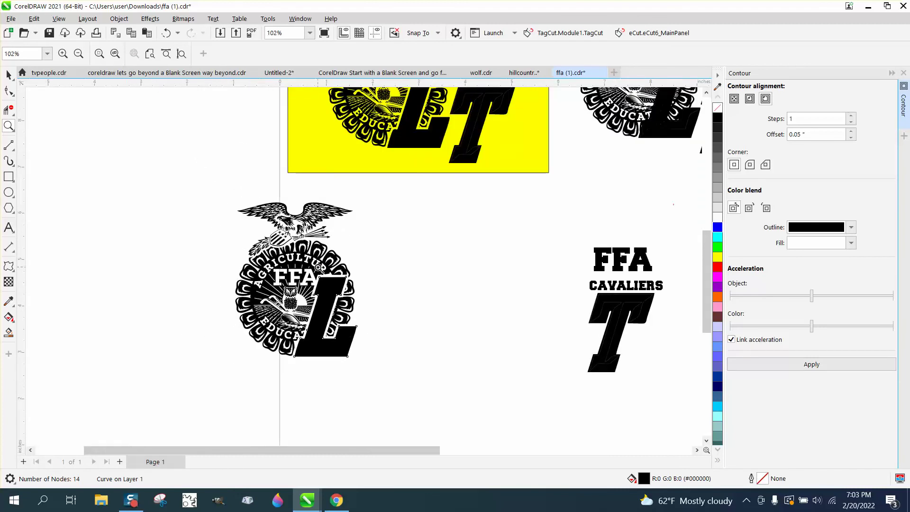
scroll(336, 284, "up", 5)
scroll(316, 292, "down", 3)
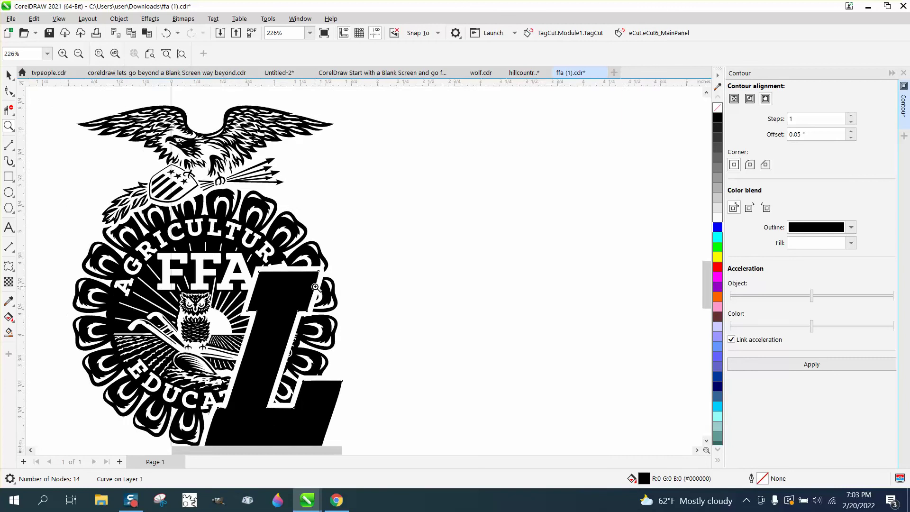
scroll(354, 324, "up", 4)
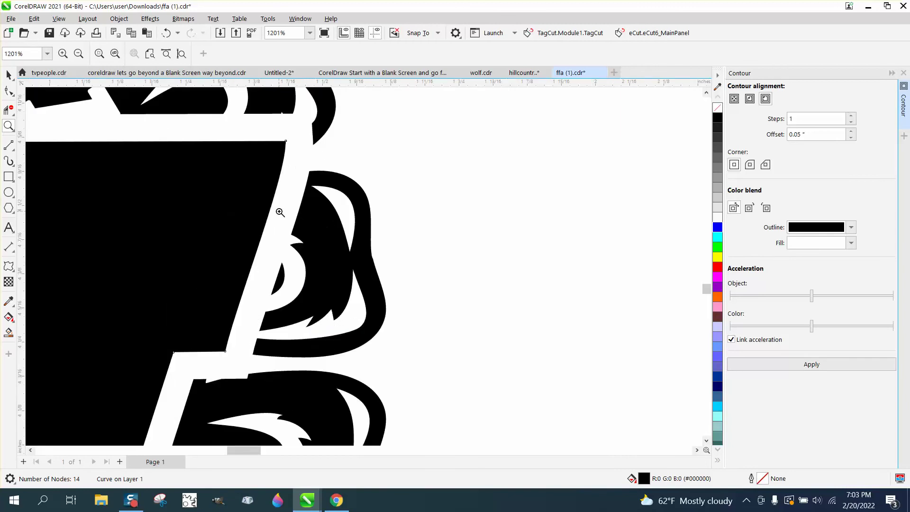
scroll(279, 211, "down", 4)
scroll(263, 225, "down", 3)
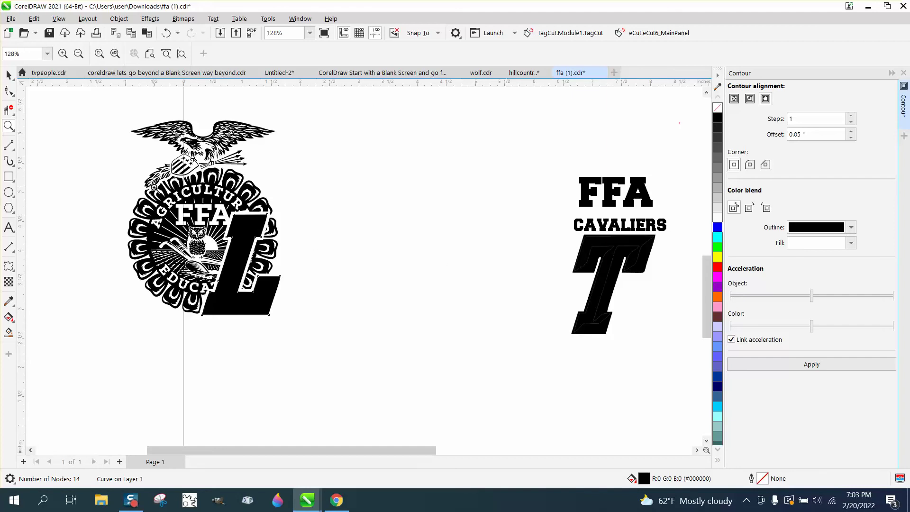
Move the FFA CAVALIERS text beside the emblem, undoing an accidental shift of the T.
left_click(9, 75)
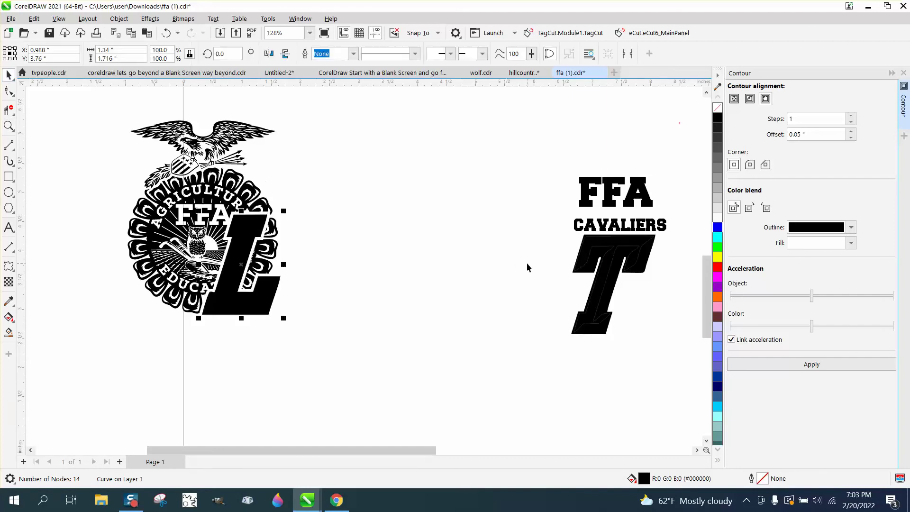
left_click(599, 269)
left_click_drag(600, 270, 490, 266)
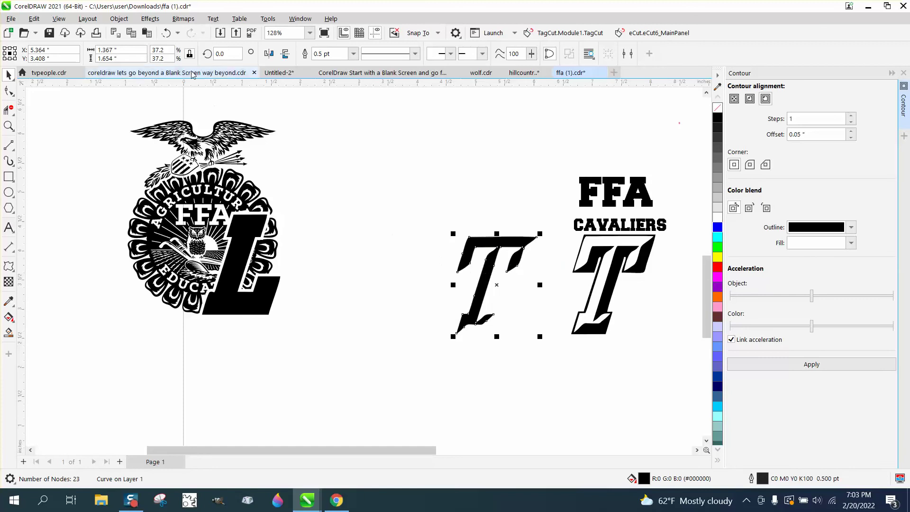
left_click(166, 32)
left_click_drag(554, 231, 682, 343)
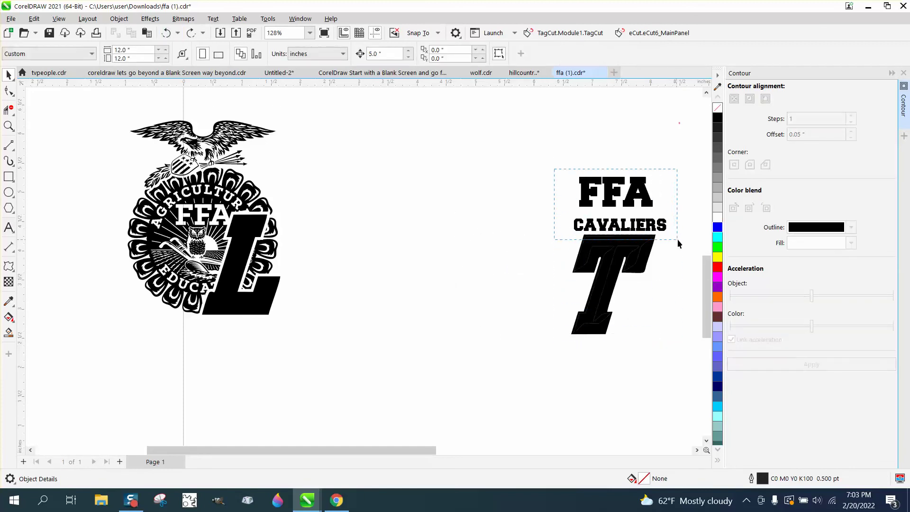
left_click_drag(679, 239, 676, 244)
key("ctrl+shift+z")
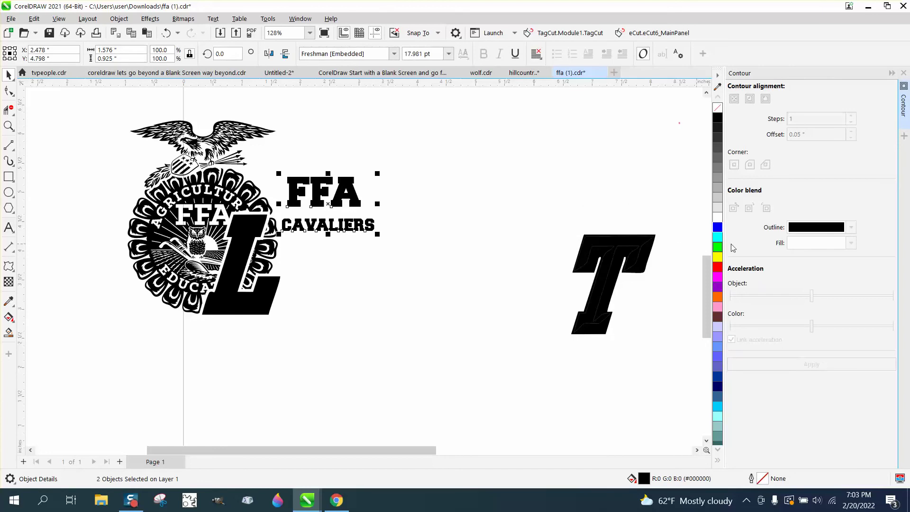
Draw a rectangle framing the black T.
left_click_drag(542, 200, 706, 364)
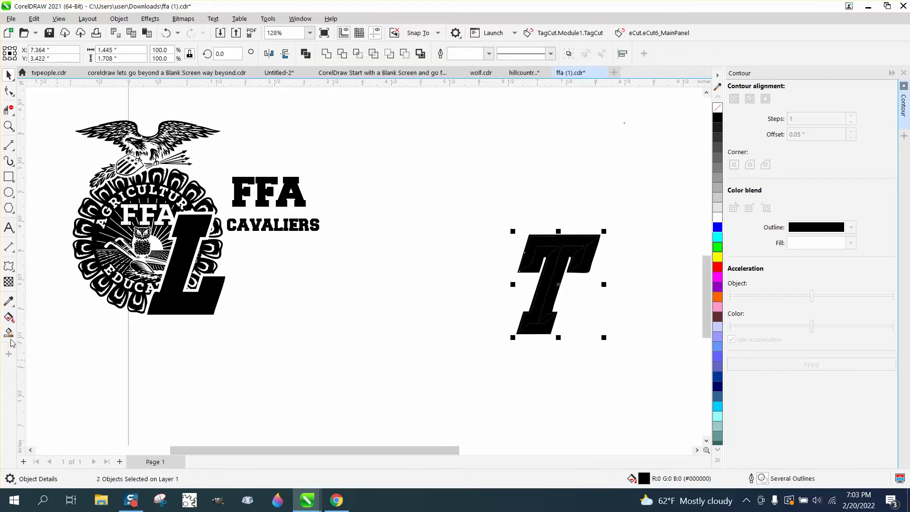
left_click(9, 177)
mouse_move(478, 215)
left_mouse_down()
mouse_move(615, 329)
mouse_move(627, 355)
left_mouse_up()
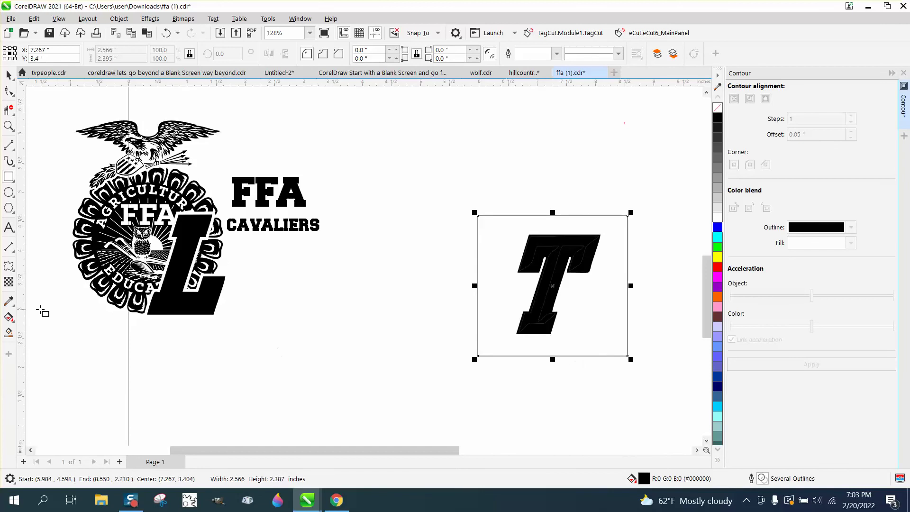
Smart Fill the area inside the T's rectangle blue and drag that panel left.
left_click(8, 318)
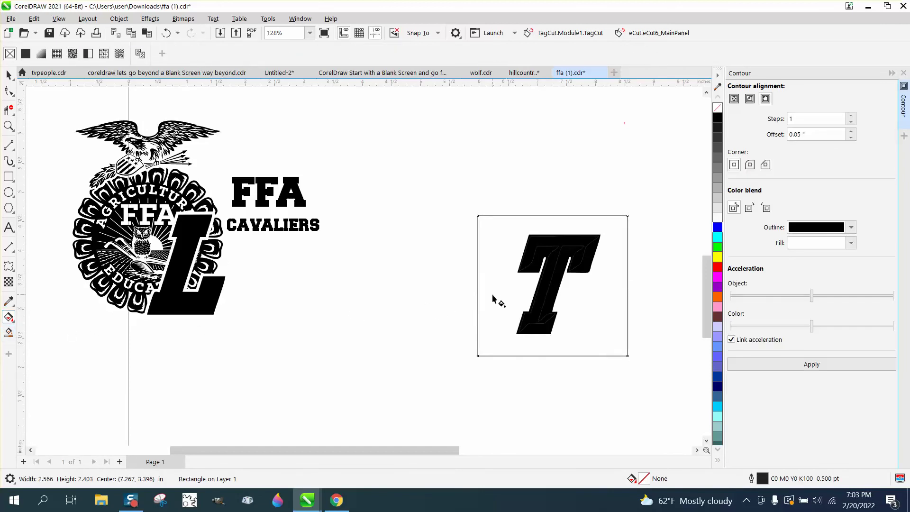
left_click(9, 331)
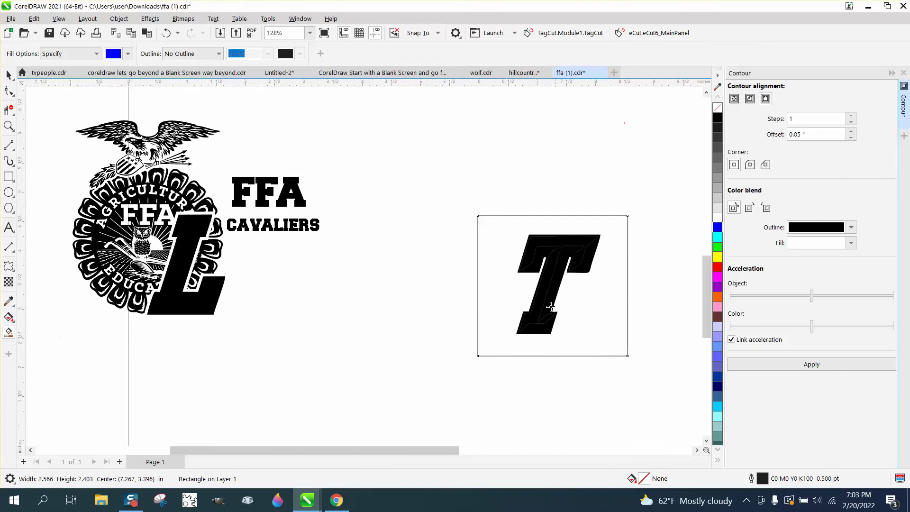
left_click(523, 299)
scroll(524, 305, "down", 3)
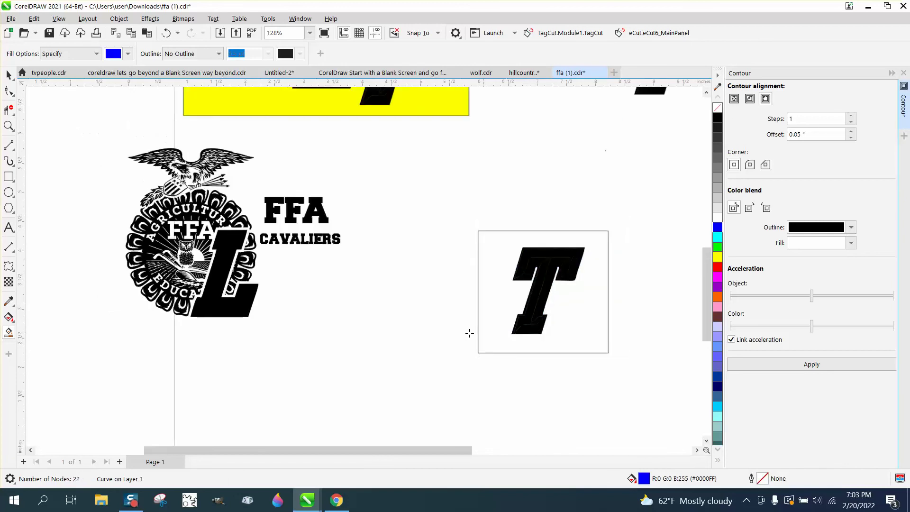
left_click_drag(508, 411, 413, 411)
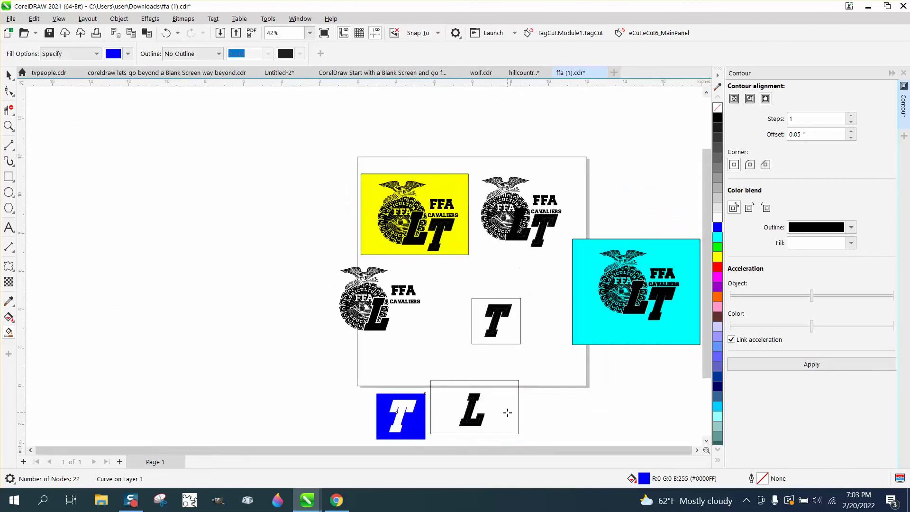
Remove the T's fill, give it a black outline, and break the curve apart.
left_click(717, 108)
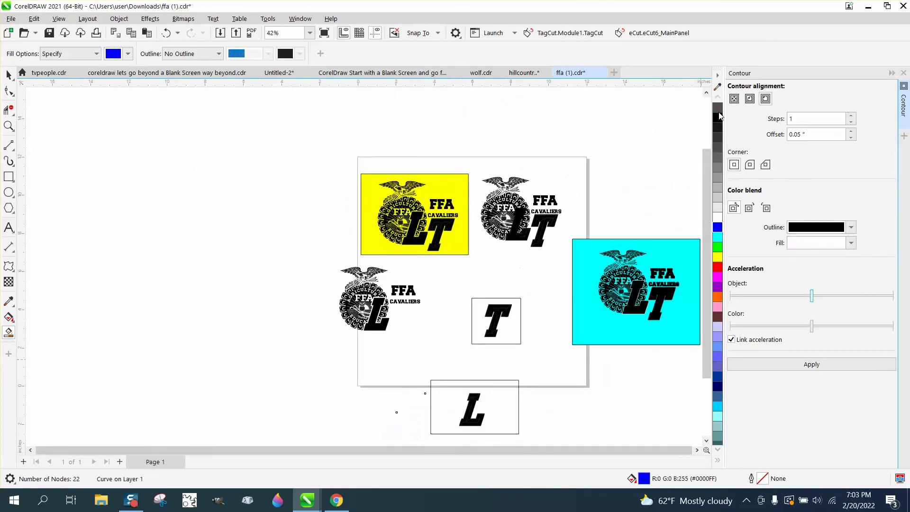
right_click(718, 119)
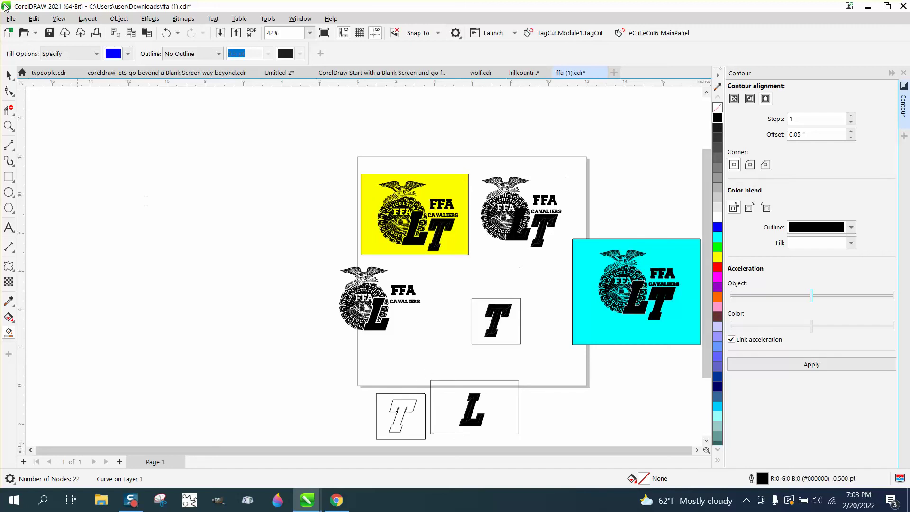
left_click(115, 22)
left_click(130, 274)
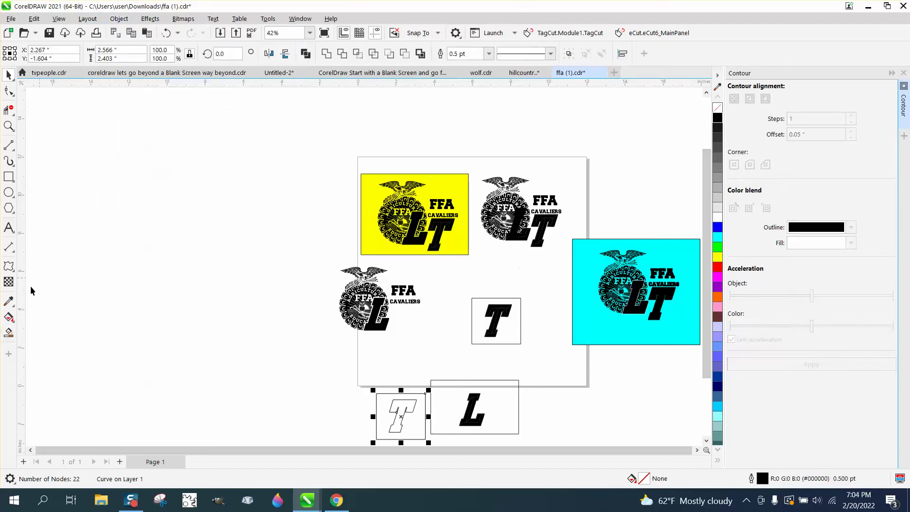
Smart Fill the T outline with black and drag the black T beside the L.
left_click(9, 333)
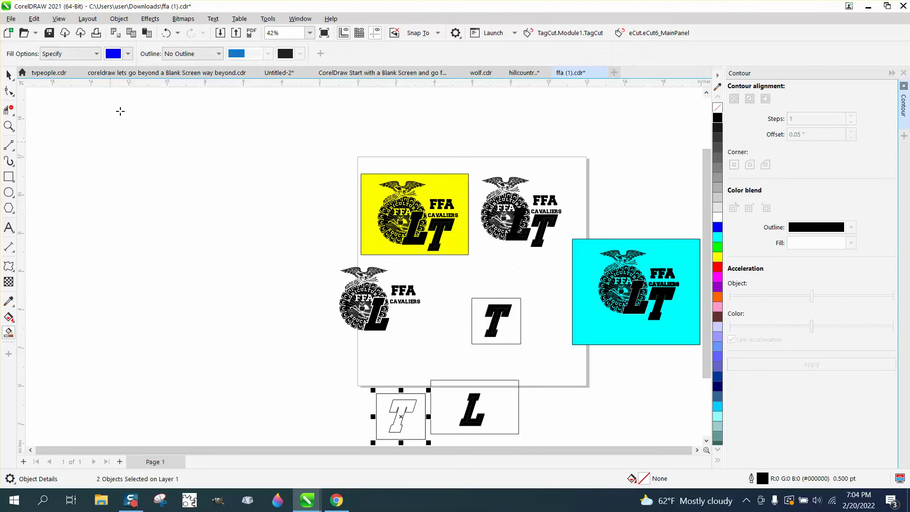
left_click(128, 54)
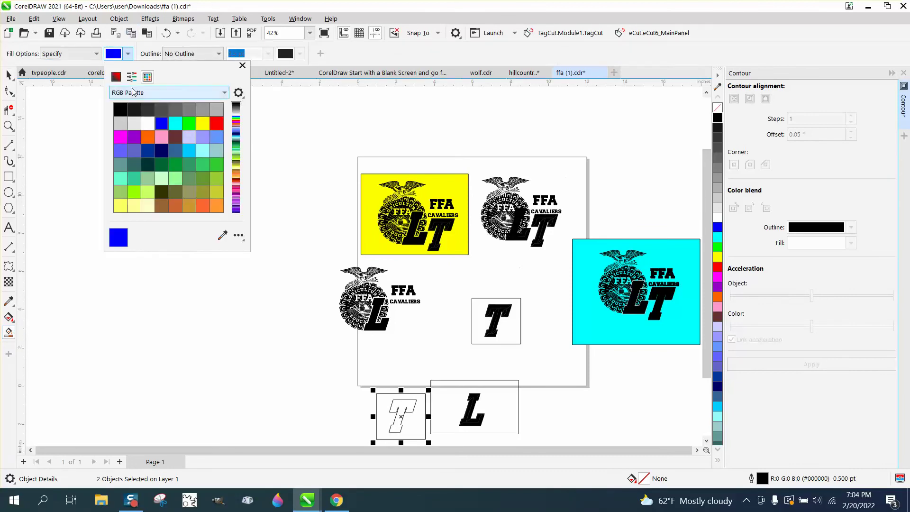
left_click(119, 109)
left_click(401, 410)
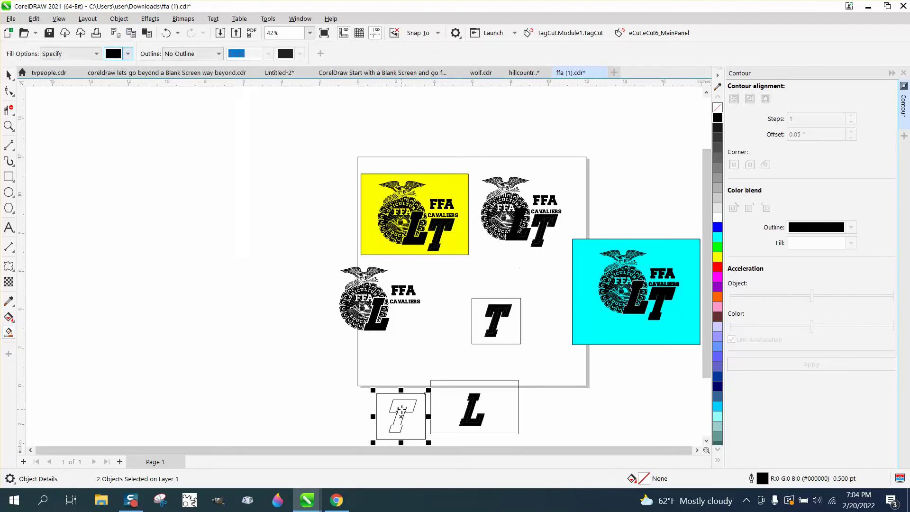
left_click_drag(404, 407, 404, 312)
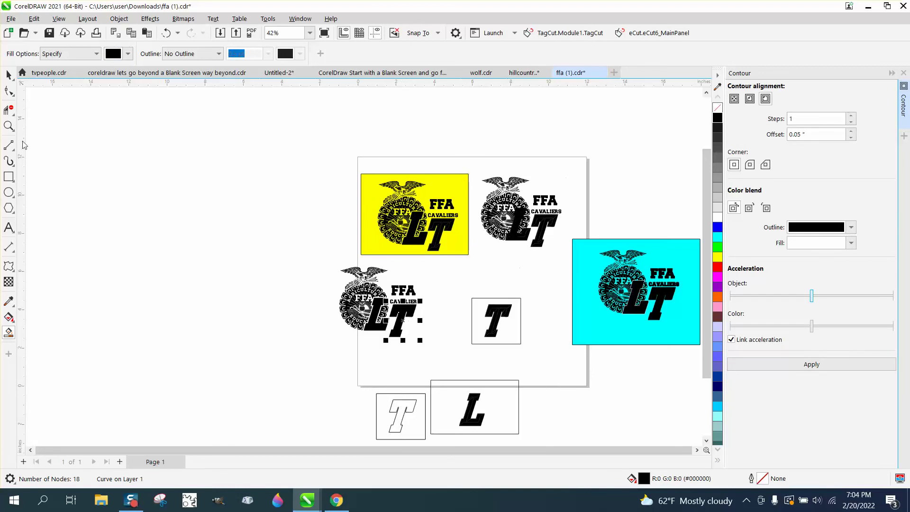
Zoom in and delete the box framing the T, undoing an accidental shift.
left_click(10, 127)
left_click_drag(459, 297, 540, 354)
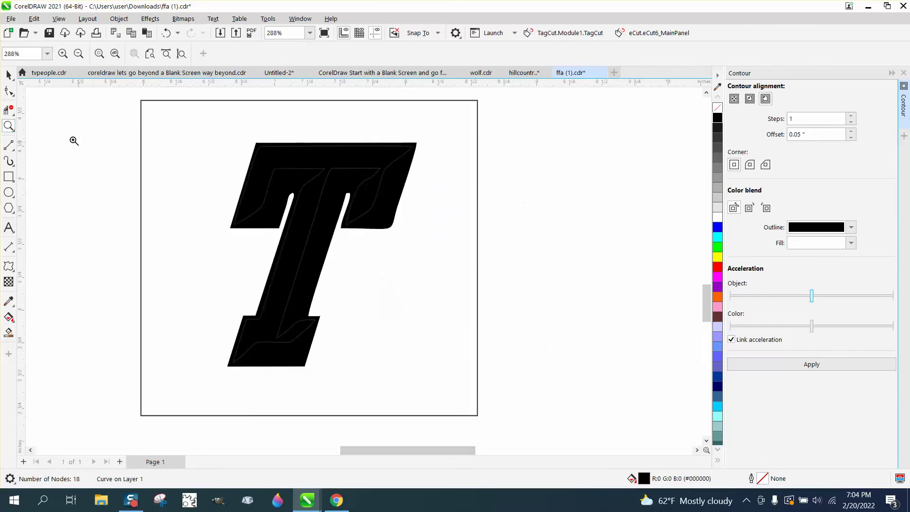
left_click(9, 75)
left_click_drag(336, 191, 432, 203)
key("Delete")
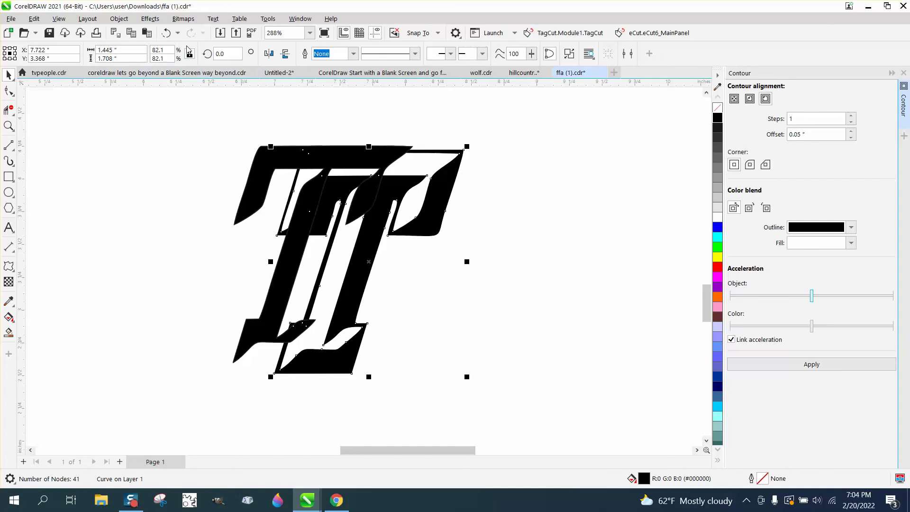
left_click(166, 33)
Give both T pieces a black 0.5 pt outline so they merge into one solid T.
left_click(9, 126)
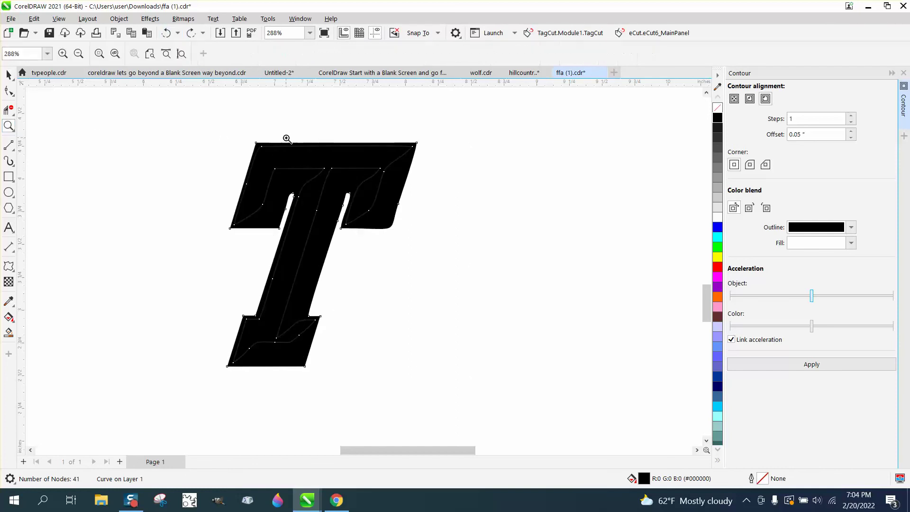
left_click_drag(287, 137, 432, 197)
scroll(412, 241, "down", 1)
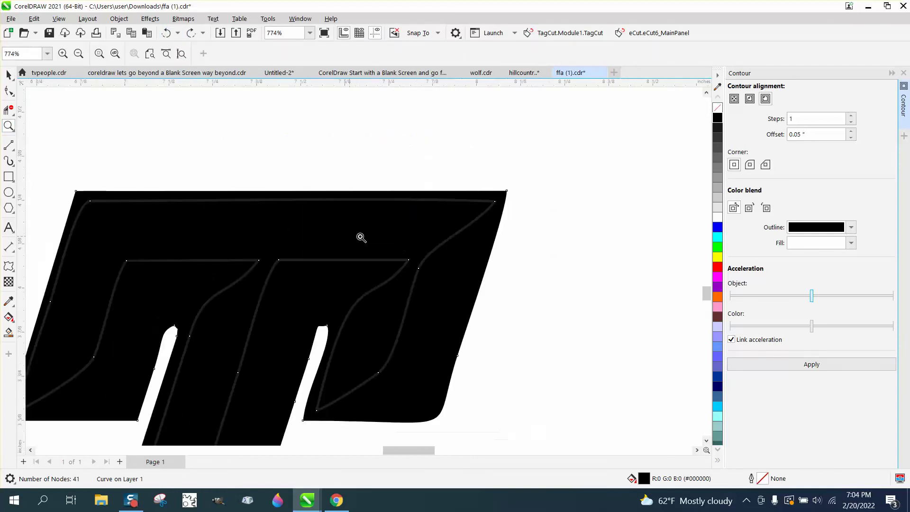
scroll(337, 261, "down", 1)
scroll(337, 261, "down", 1)
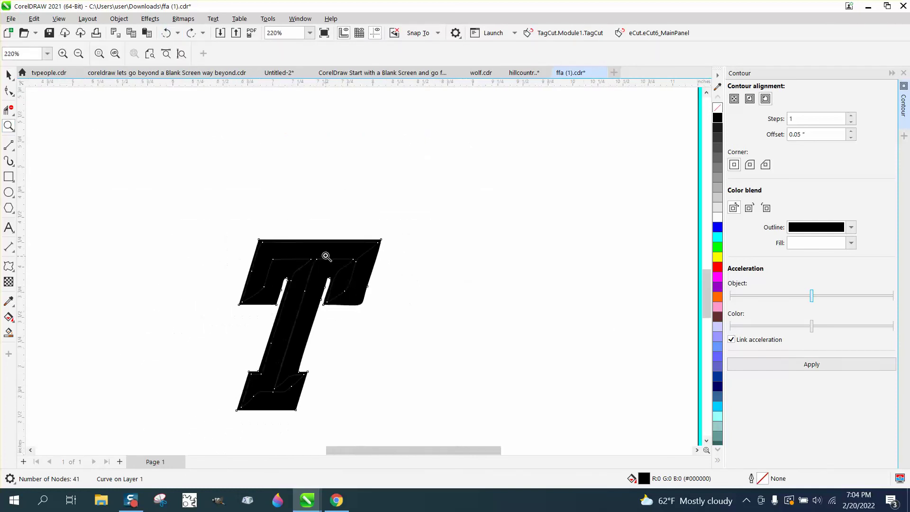
scroll(324, 252, "down", 1)
left_click(8, 76)
left_click_drag(223, 218, 439, 400)
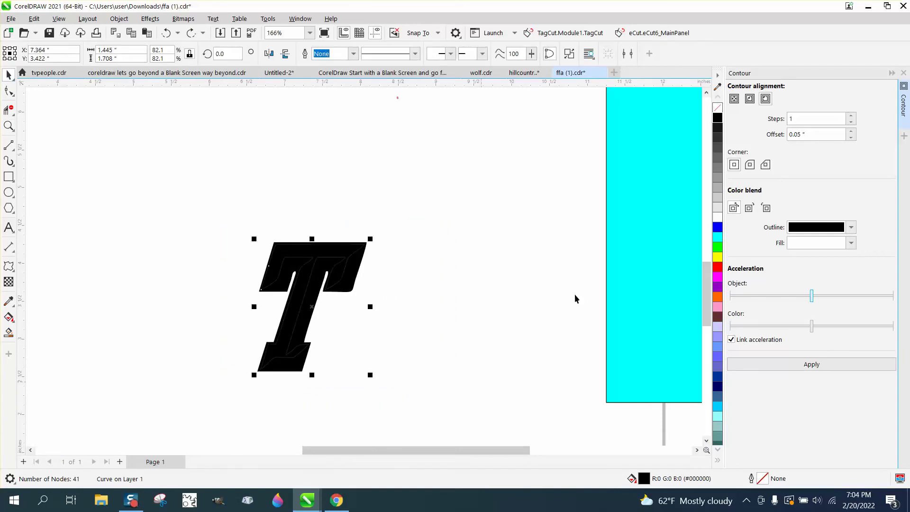
right_click(718, 121)
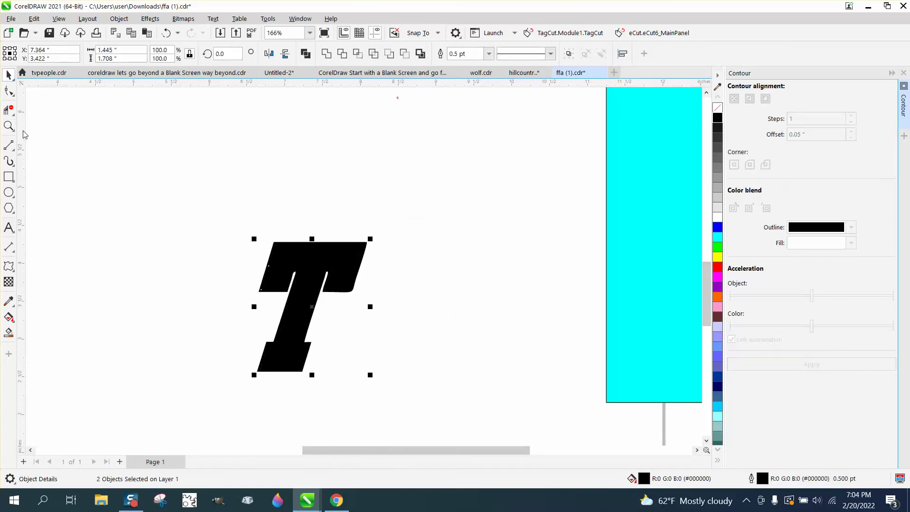
key("z")
scroll(382, 299, "up", 4)
scroll(392, 304, "down", 2)
scroll(295, 280, "down", 8)
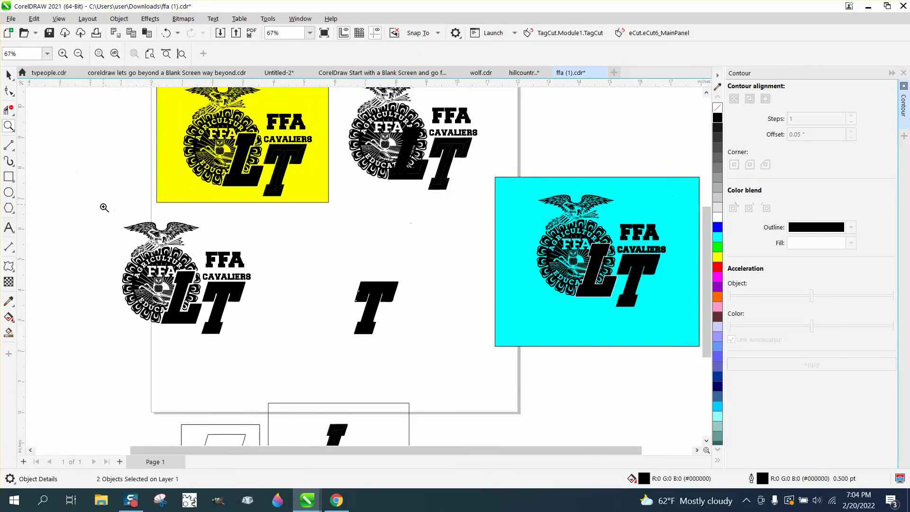
Move the yellow box behind the left FFA LT logo.
left_click_drag(118, 244, 313, 343)
scroll(313, 339, "down", 3)
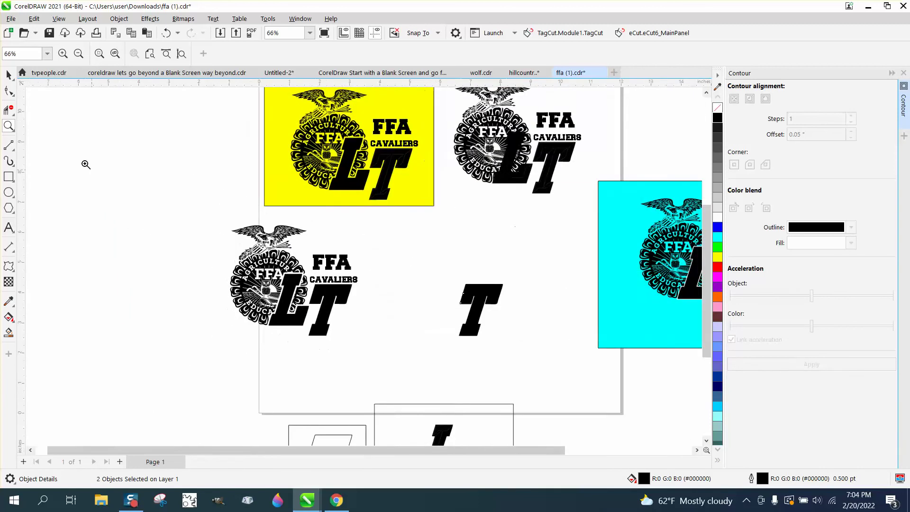
left_click(9, 75)
left_click_drag(279, 183, 229, 323)
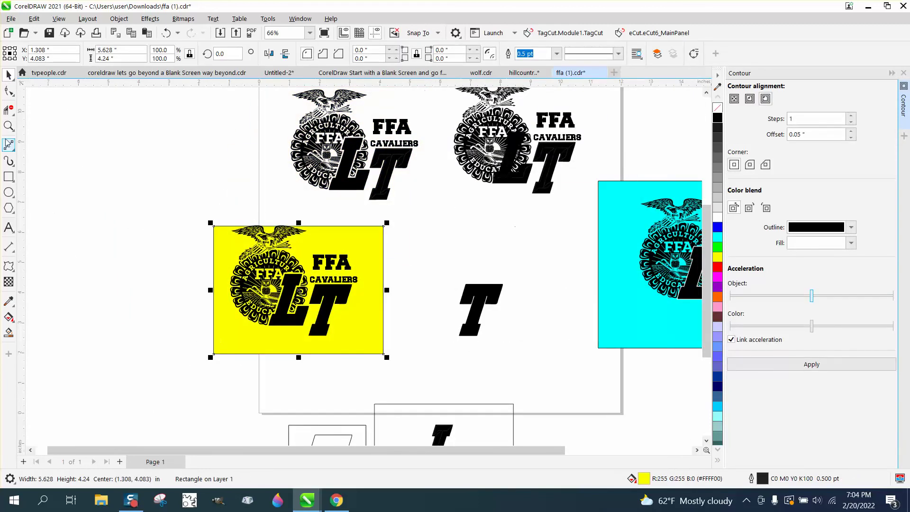
Select all the logo parts sitting on the yellow box.
left_click(9, 125)
left_click_drag(213, 225, 393, 349)
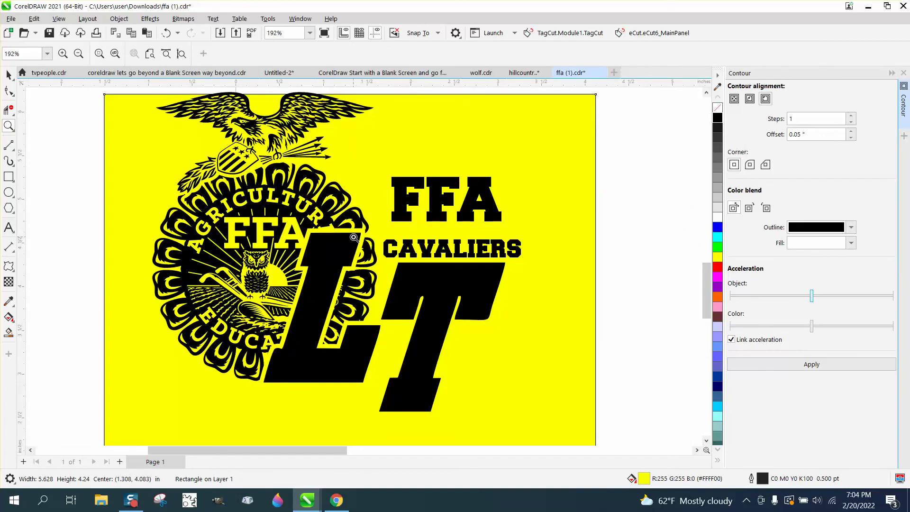
scroll(332, 243, "down", 1)
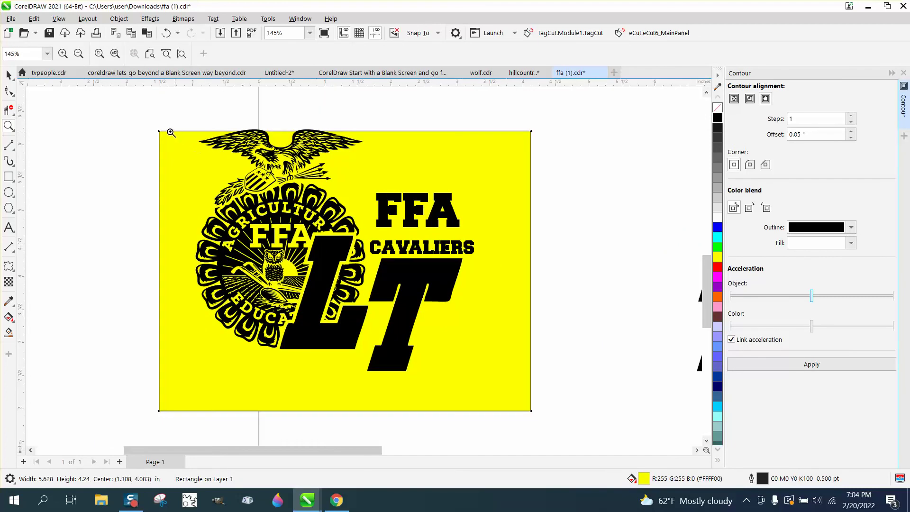
left_click(9, 74)
left_click_drag(174, 105, 502, 393)
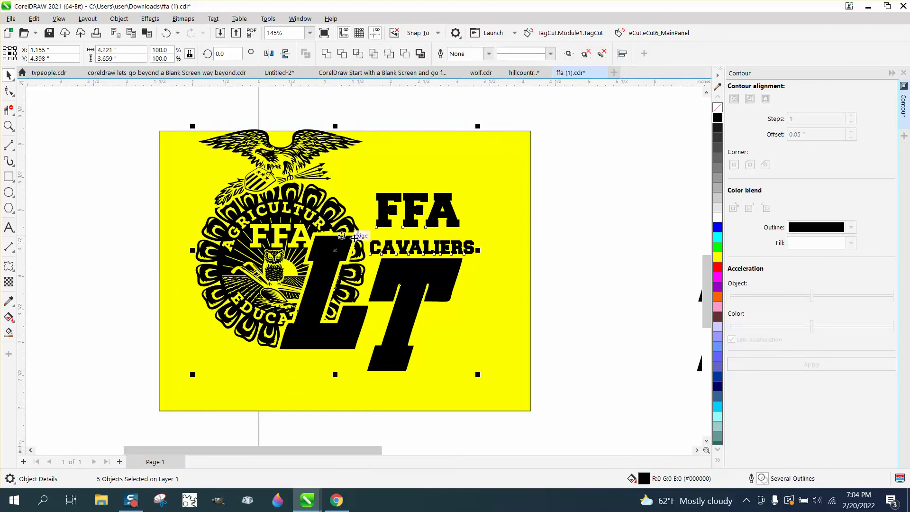
Close the Contour docker and nudge the yellow box up and left around the logo.
left_click(903, 74)
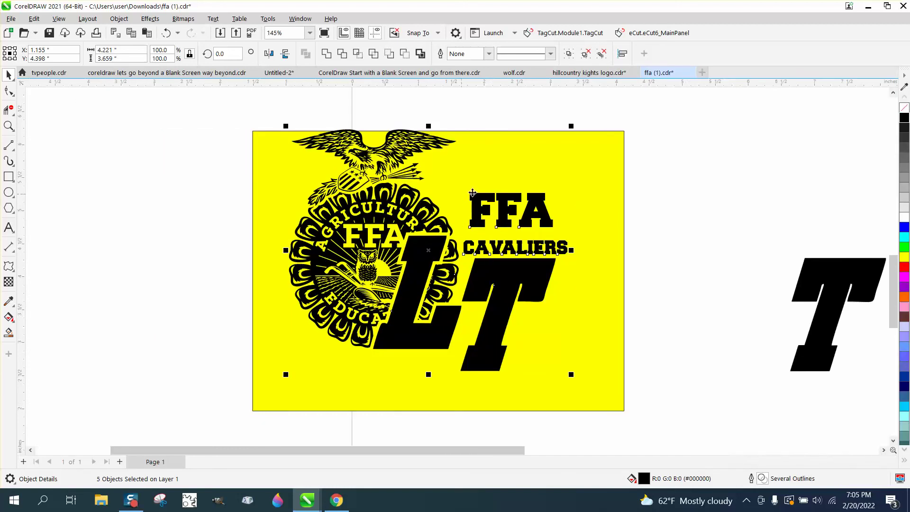
left_click(493, 163)
left_click_drag(494, 159, 489, 158)
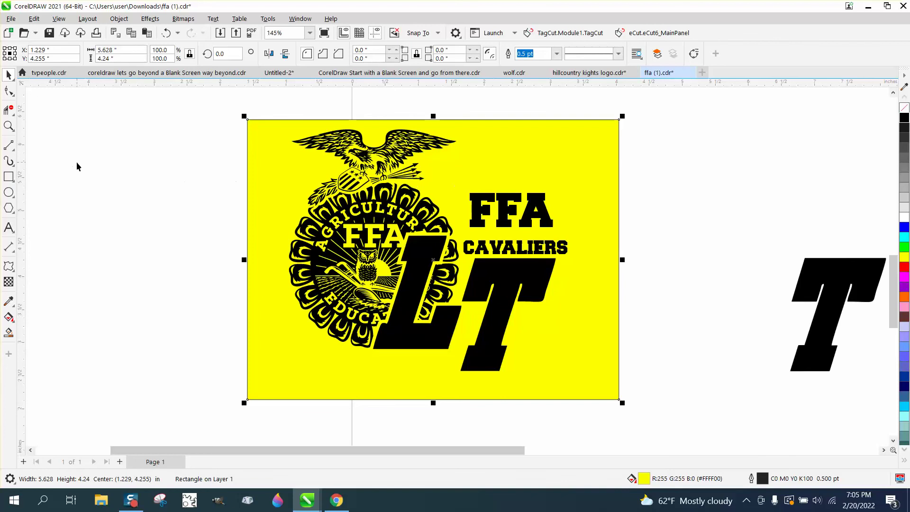
Zoom in on the eagle, then the owl and L, to inspect the engraving detail.
left_click(8, 125)
left_click_drag(302, 138, 446, 221)
scroll(408, 258, "down", 2)
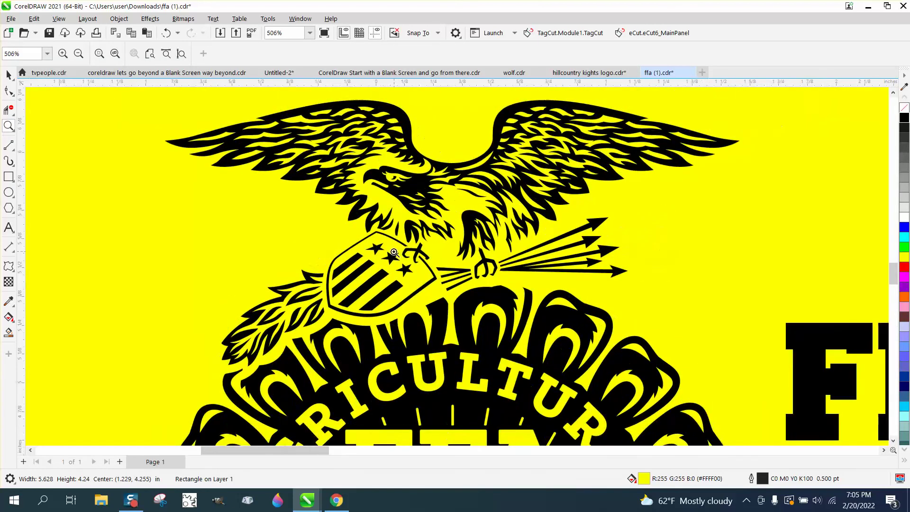
scroll(506, 254, "down", 3)
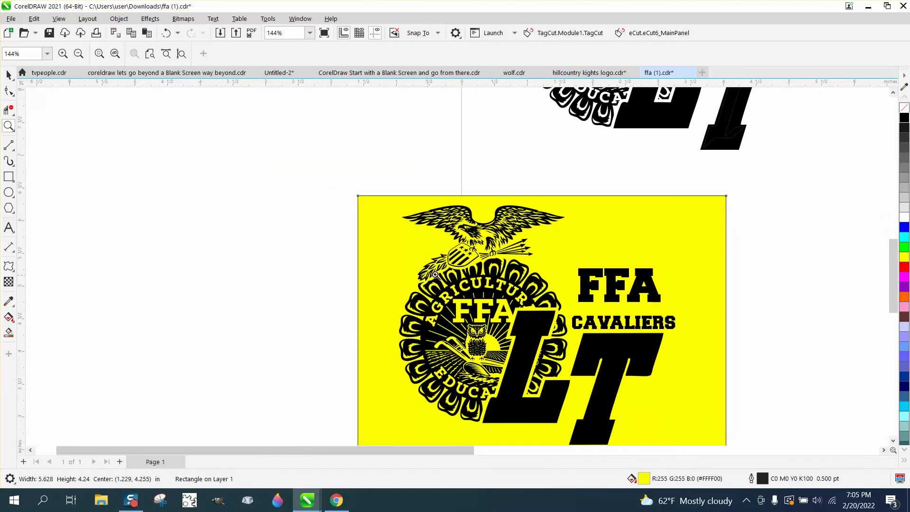
left_click_drag(441, 327, 571, 402)
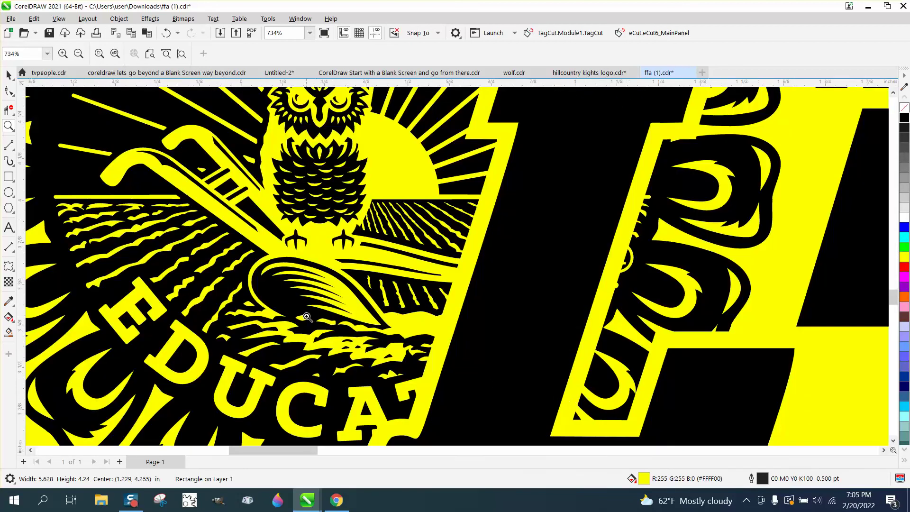
scroll(309, 317, "down", 2)
scroll(307, 317, "down", 3)
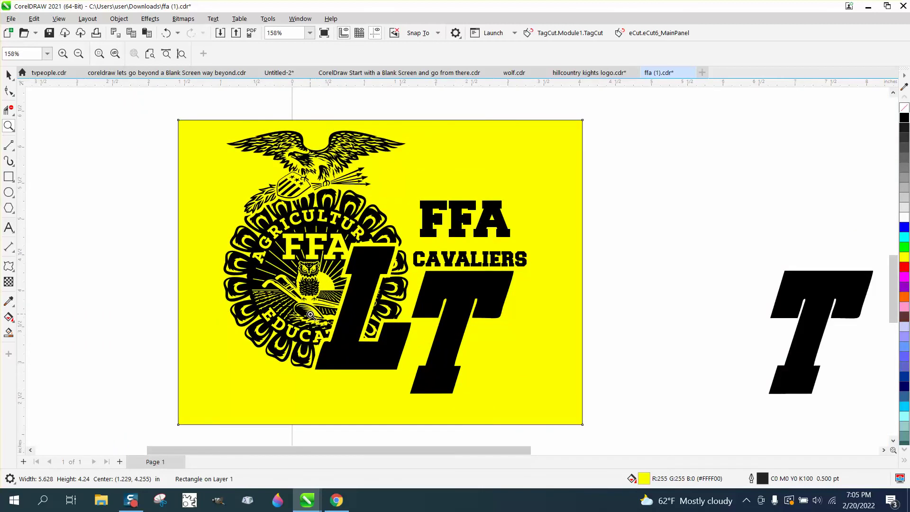